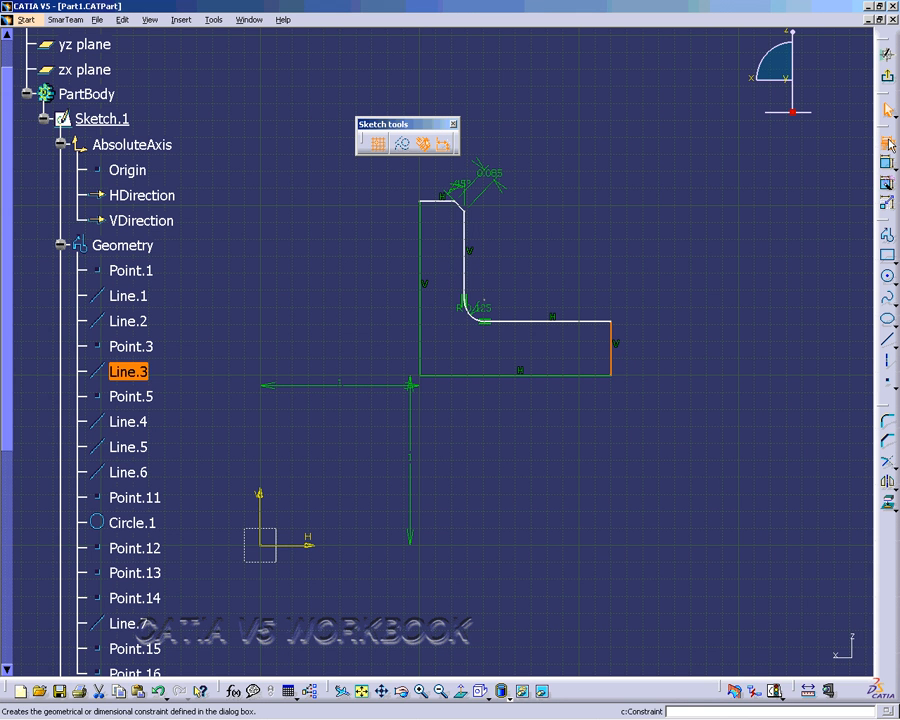
Step: Apply a Fix constraint to the vertical end edge of the L-profile's horizontal leg
{"action": "left_click", "coordinate": [888, 141]}
{"action": "left_click", "coordinate": [800, 516]}
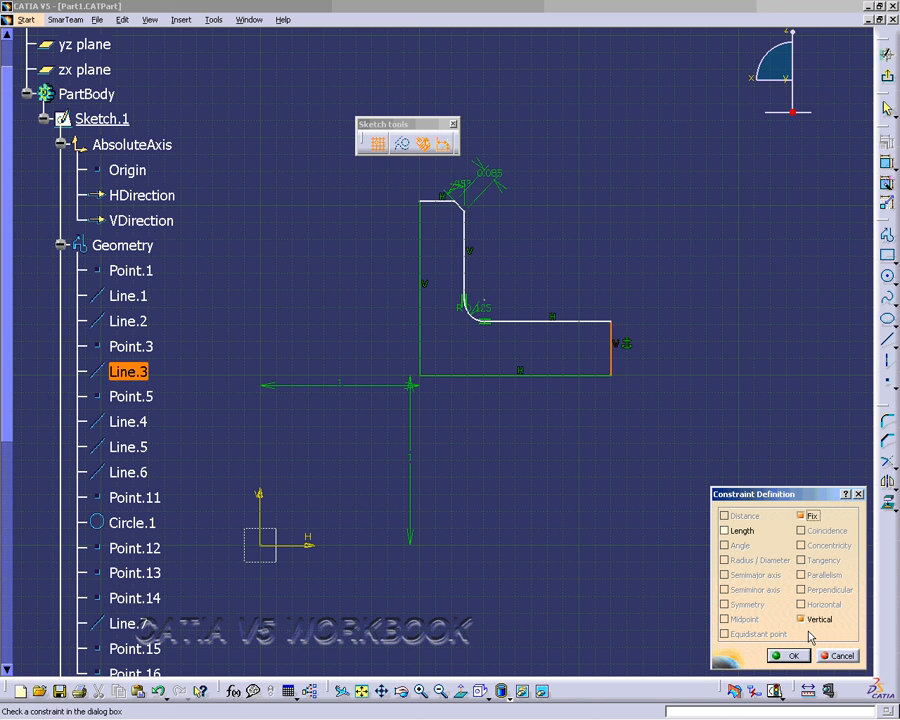
{"action": "left_click", "coordinate": [793, 656]}
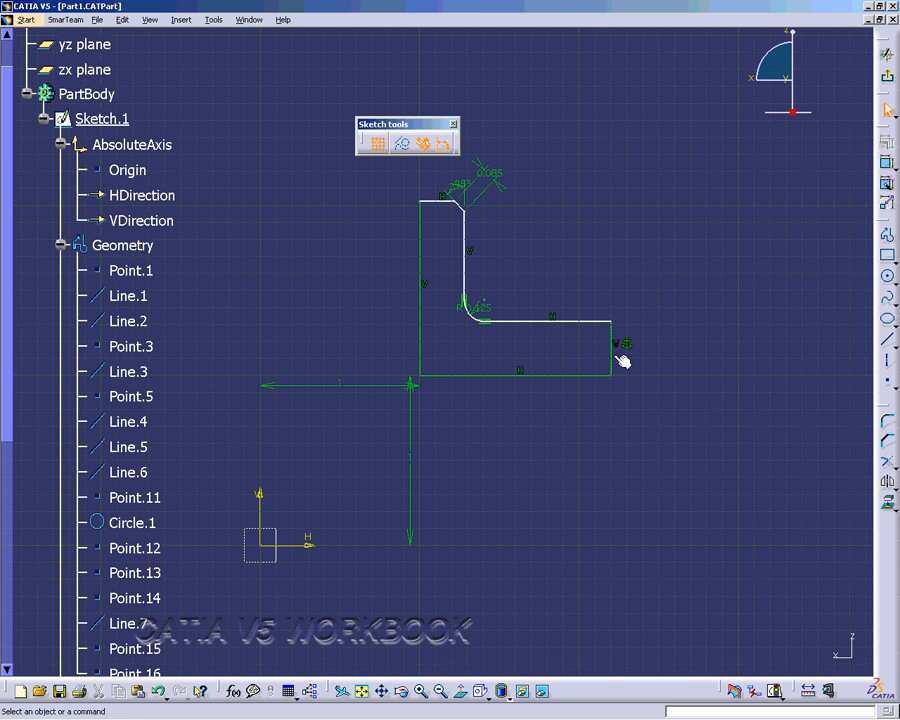
Step: Try to move the fixed end edge, and shift the horizontal leg's upper edge slightly downward
{"action": "left_click_drag", "start_coordinate": [611, 357], "coordinate": [577, 358]}
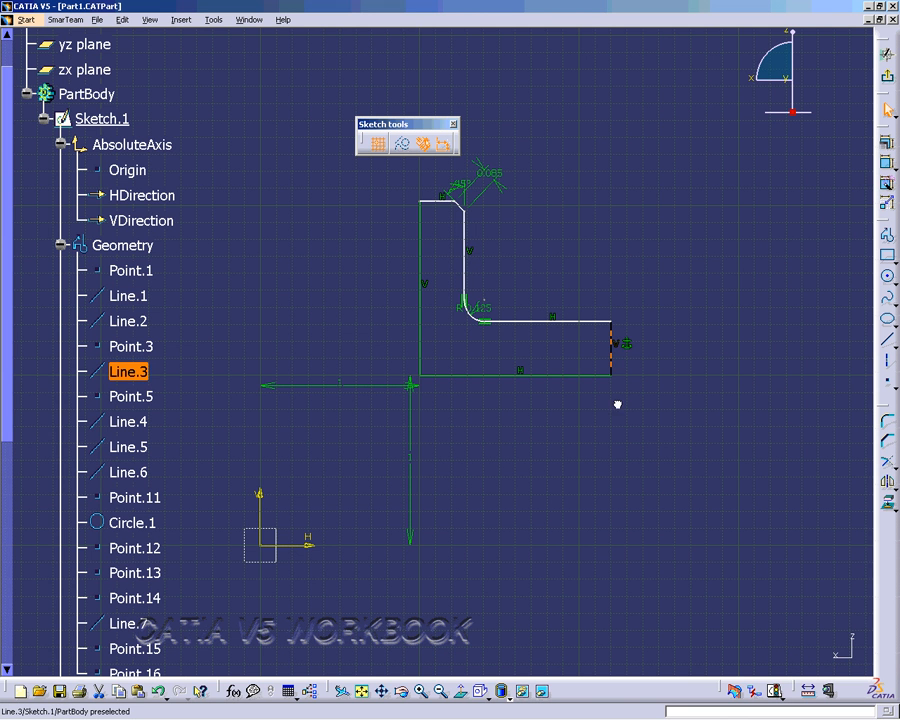
{"action": "mouse_move", "coordinate": [599, 322]}
{"action": "left_mouse_down"}
{"action": "mouse_move", "coordinate": [594, 289]}
{"action": "mouse_move", "coordinate": [583, 338]}
{"action": "mouse_move", "coordinate": [584, 324]}
{"action": "left_mouse_up"}
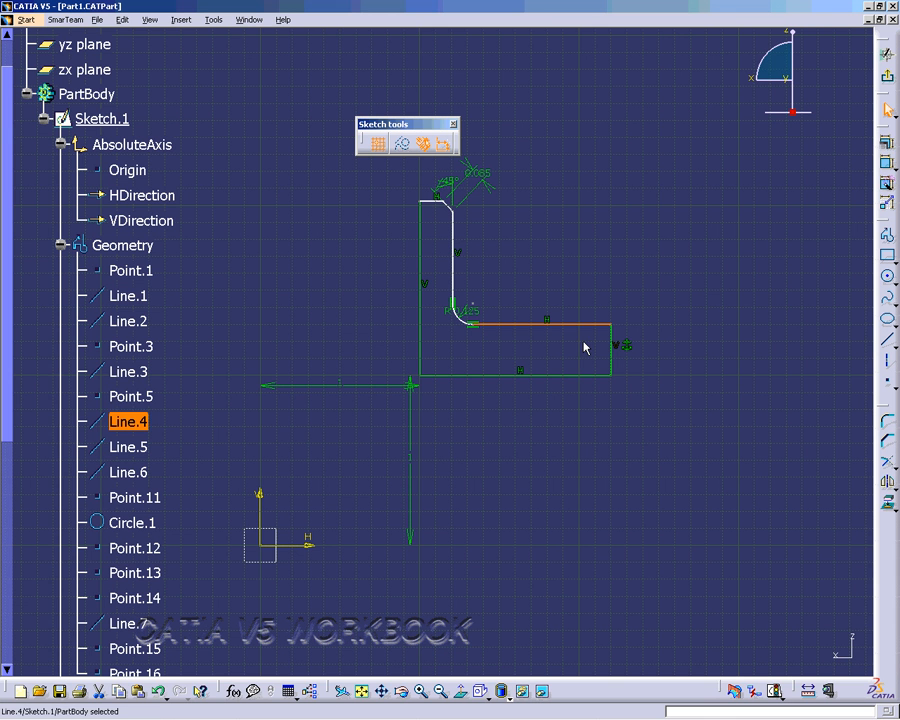
{"action": "left_click", "coordinate": [639, 378]}
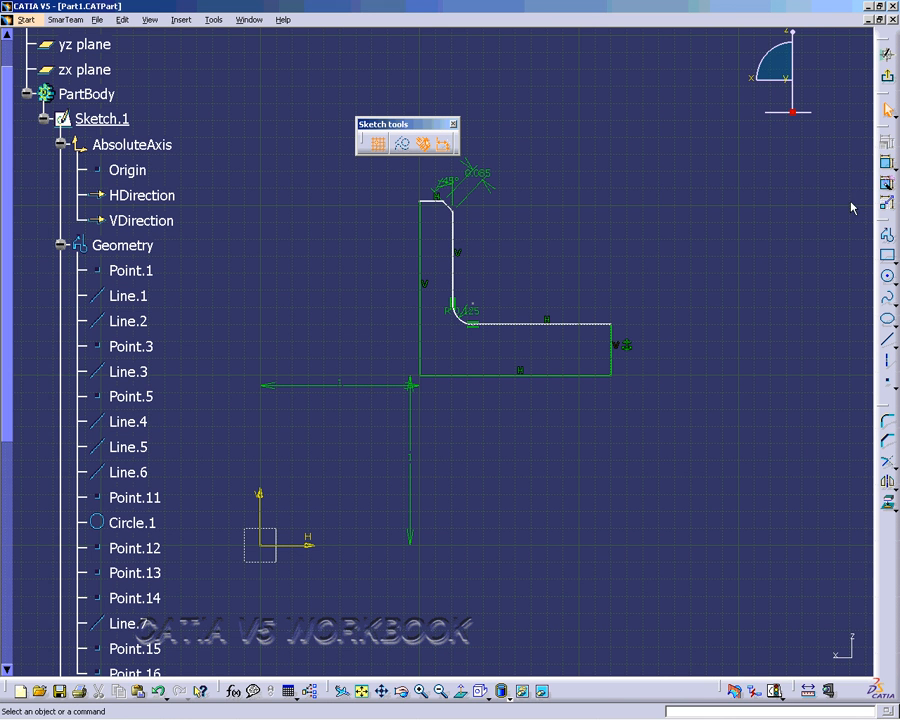
Step: Dimension the horizontal leg's thickness between its upper and lower edges and set it to 0.1 in
{"action": "left_click", "coordinate": [886, 163]}
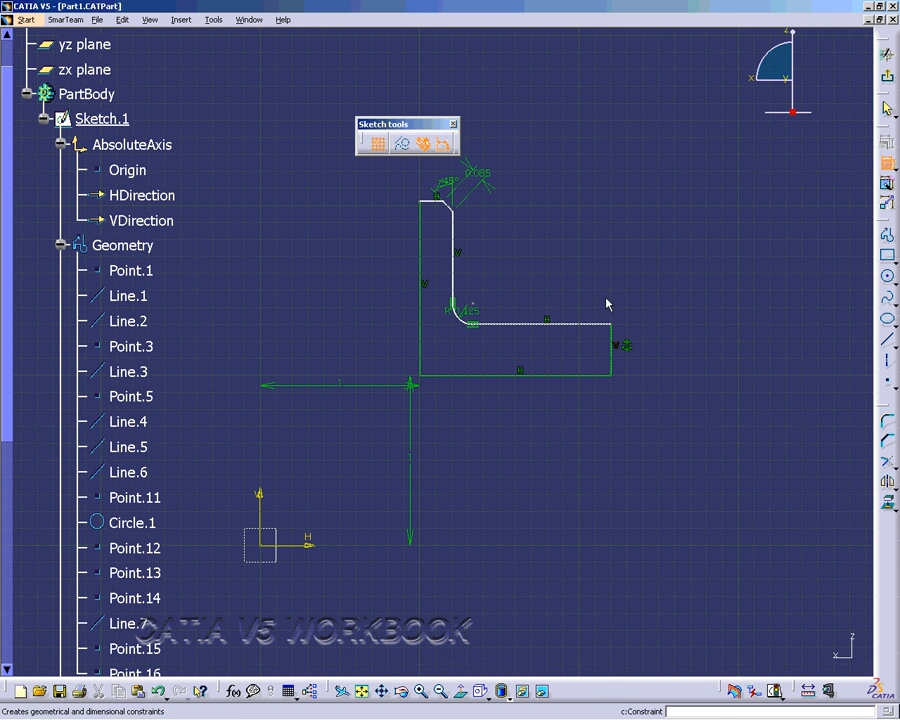
{"action": "left_click", "coordinate": [568, 324]}
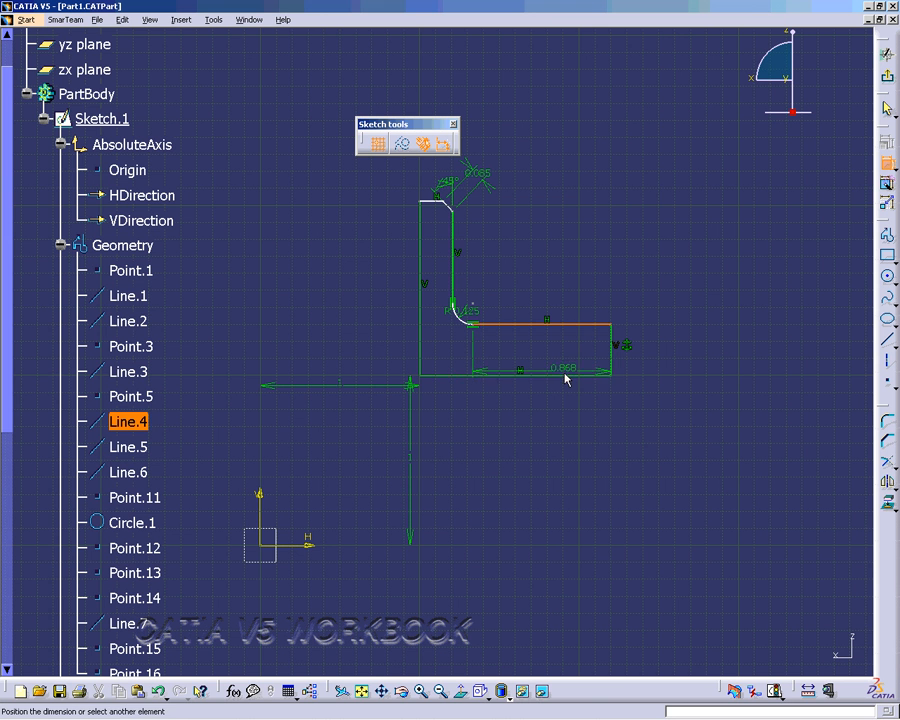
{"action": "left_click", "coordinate": [572, 375]}
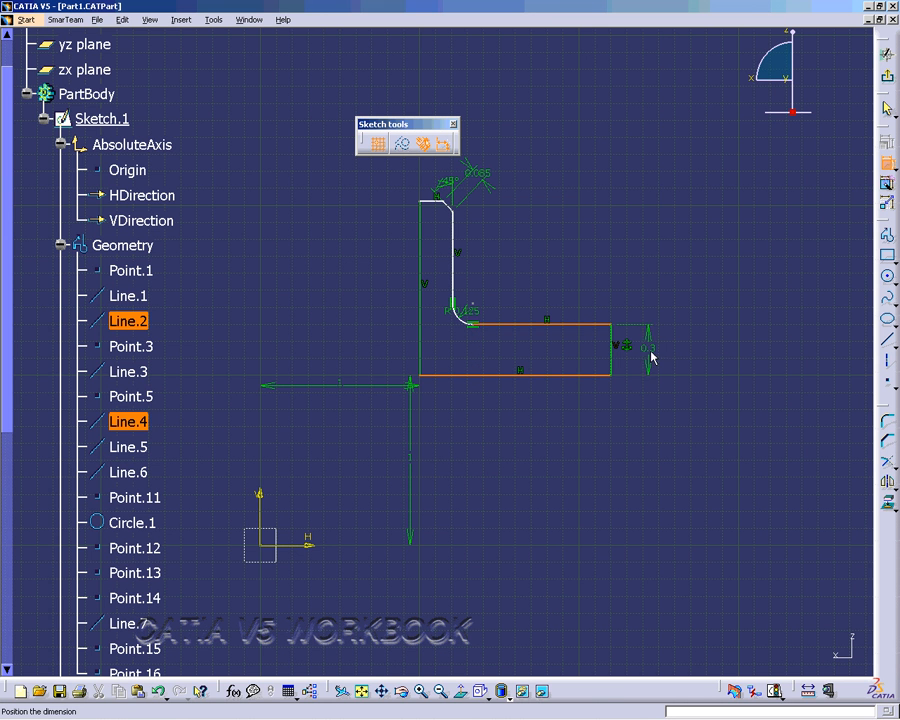
{"action": "left_click", "coordinate": [670, 354]}
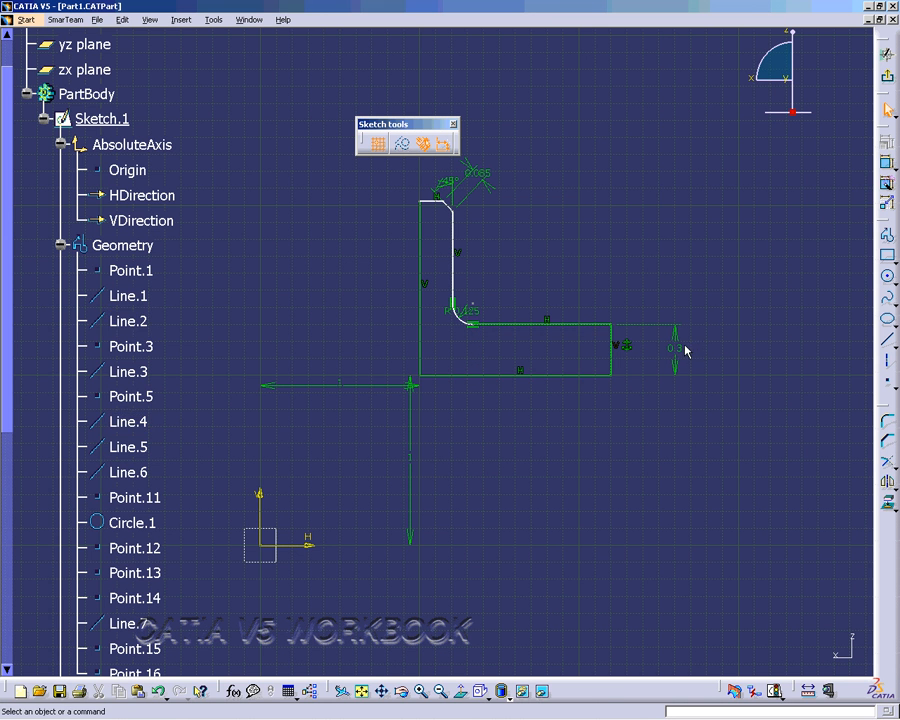
{"action": "double_click", "coordinate": [672, 352]}
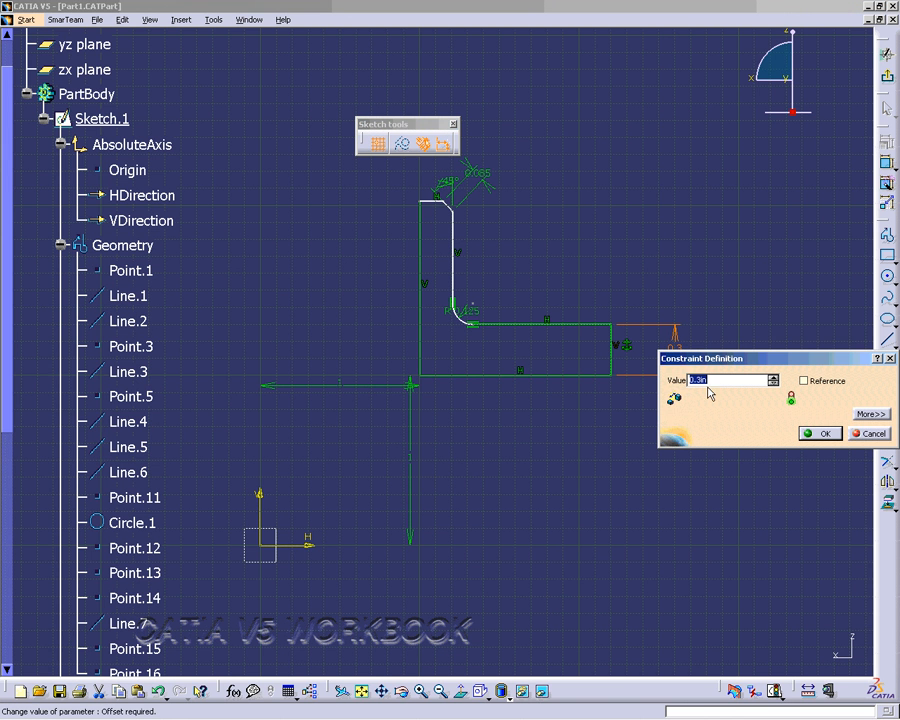
{"action": "type", "text": ".1"}
{"action": "key", "text": "Return"}
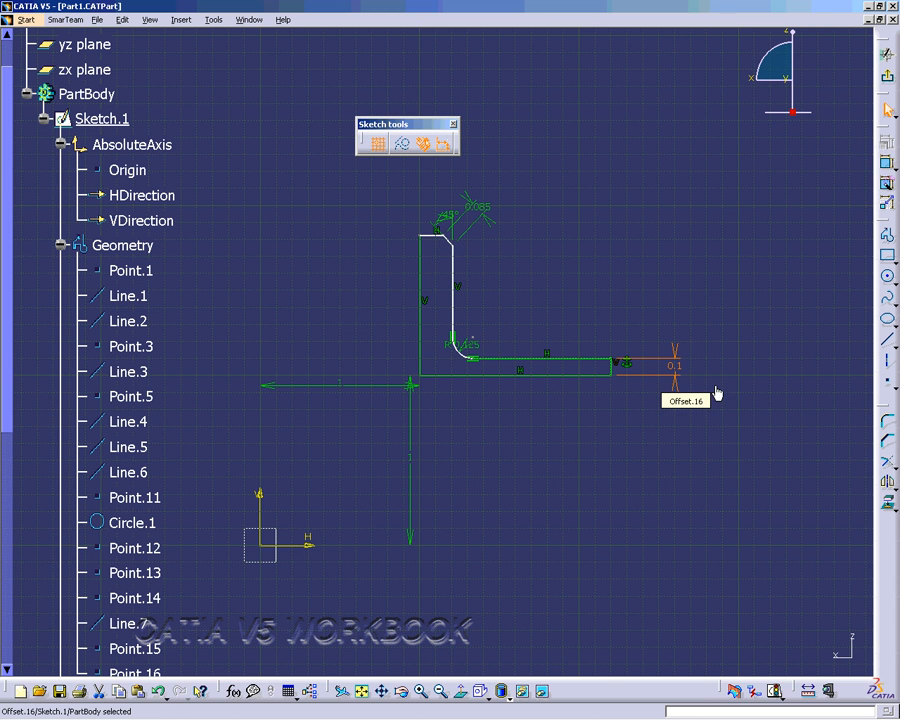
Step: Dimension the vertical leg's thickness between its inner and outer edges and set it to 0.1 in
{"action": "left_click", "coordinate": [886, 163]}
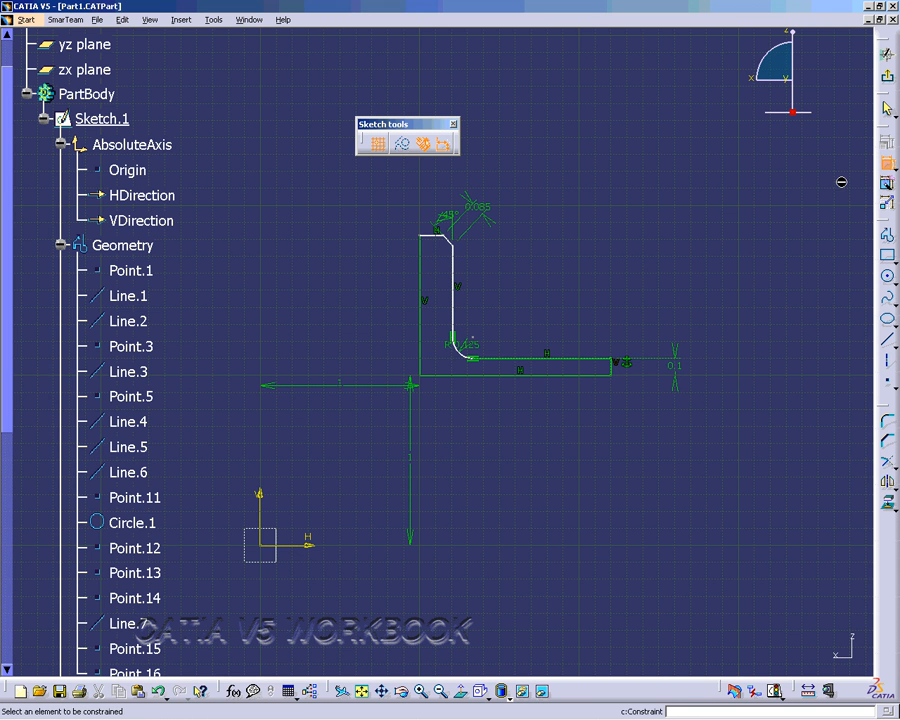
{"action": "left_click", "coordinate": [462, 312]}
{"action": "left_click", "coordinate": [421, 288]}
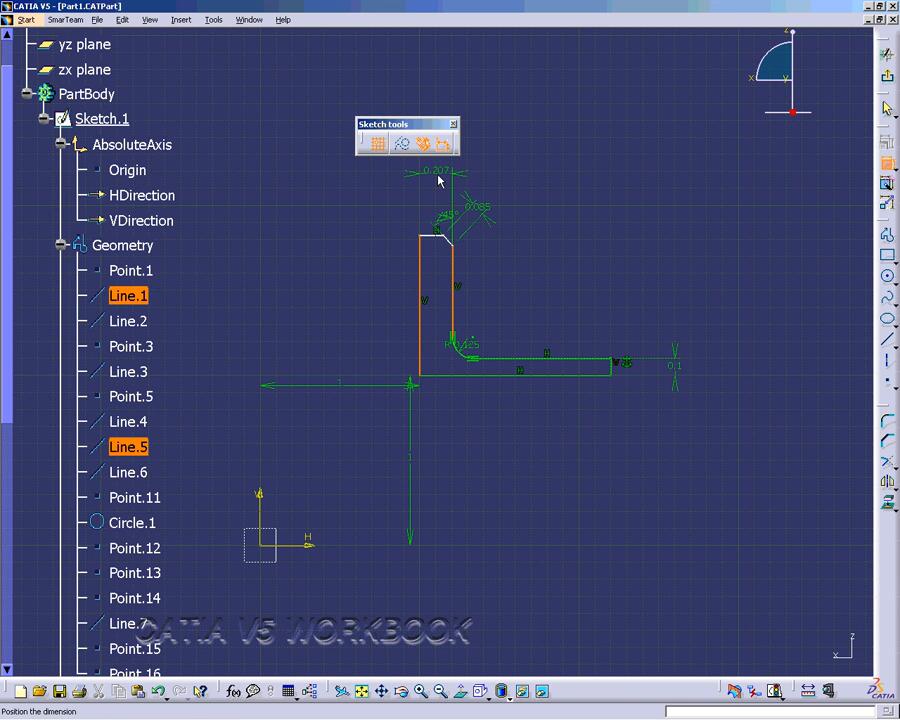
{"action": "left_click", "coordinate": [438, 180]}
{"action": "double_click", "coordinate": [438, 180]}
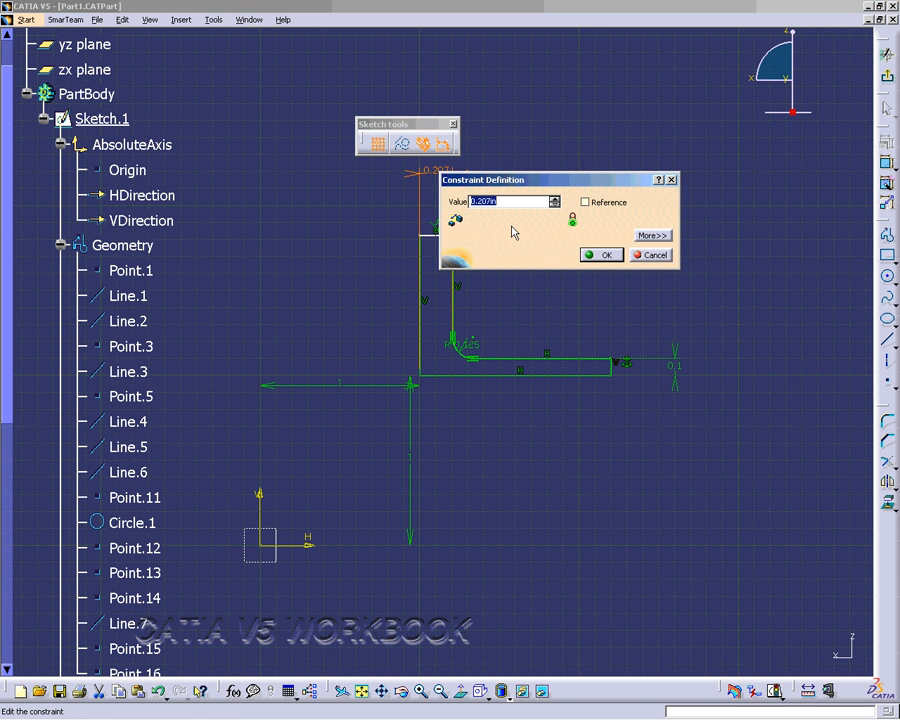
{"action": "type", "text": ".1"}
{"action": "left_click", "coordinate": [601, 254]}
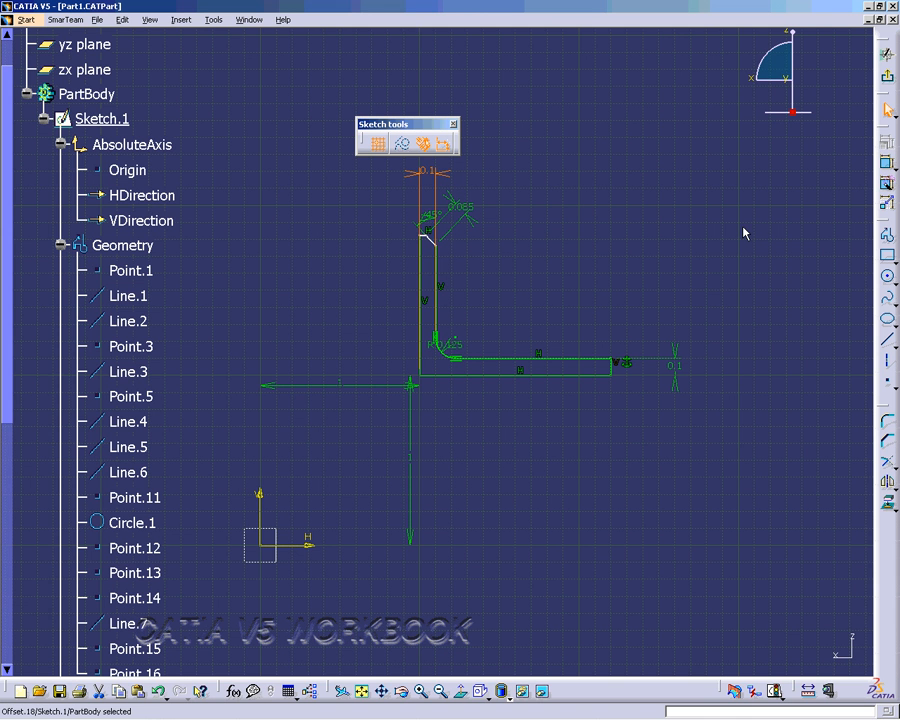
Step: Add a length dimension to the profile's bottom edge, placed below it, and set it to 1 in
{"action": "left_click", "coordinate": [887, 166]}
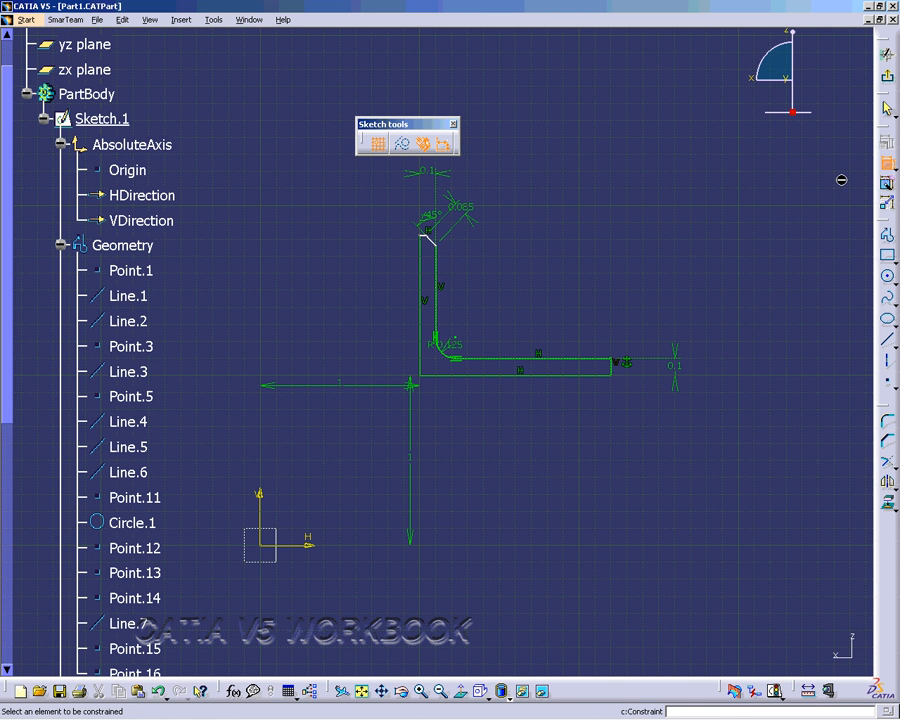
{"action": "left_click", "coordinate": [562, 377]}
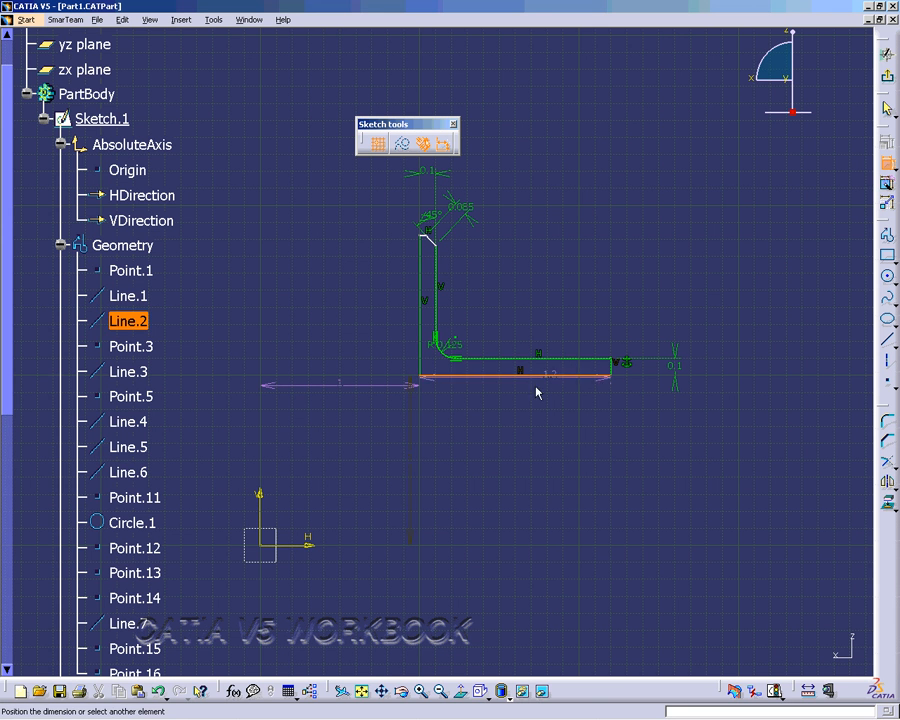
{"action": "left_click", "coordinate": [504, 497]}
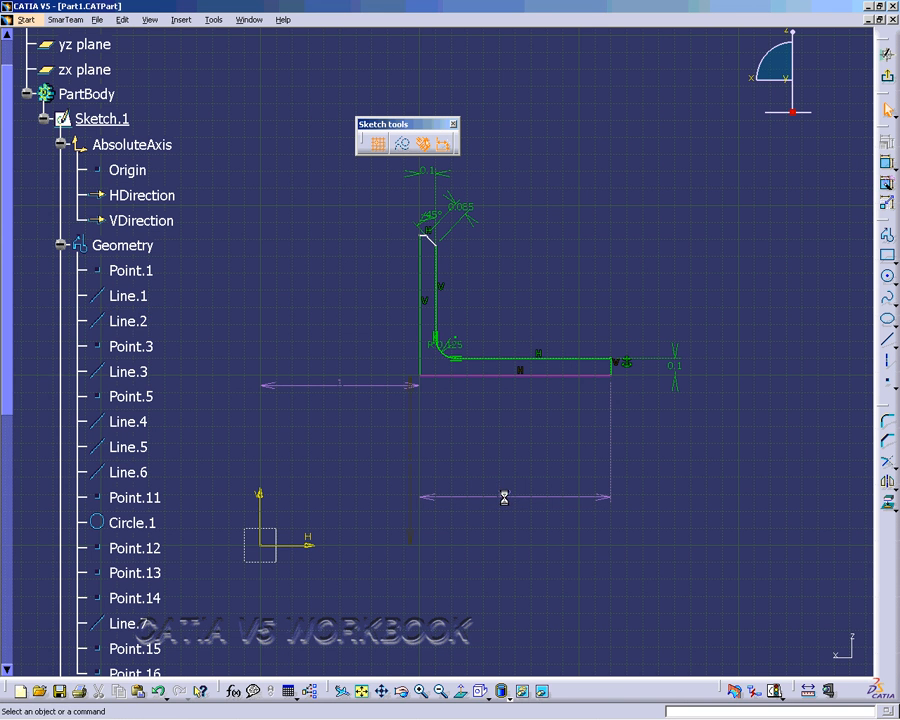
{"action": "double_click", "coordinate": [510, 497]}
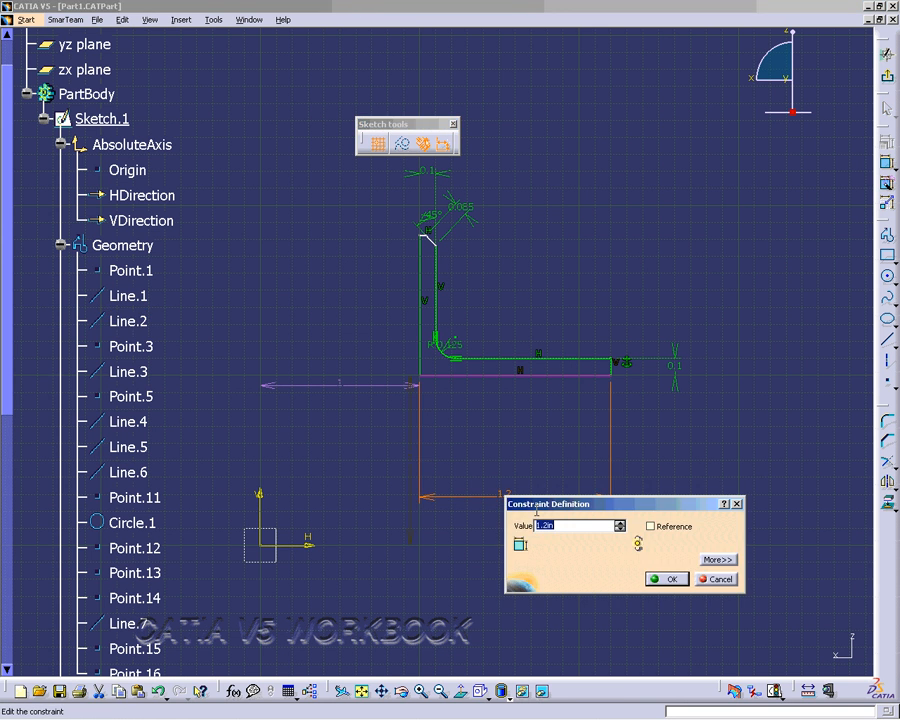
{"action": "type", "text": "1"}
{"action": "left_click", "coordinate": [664, 578]}
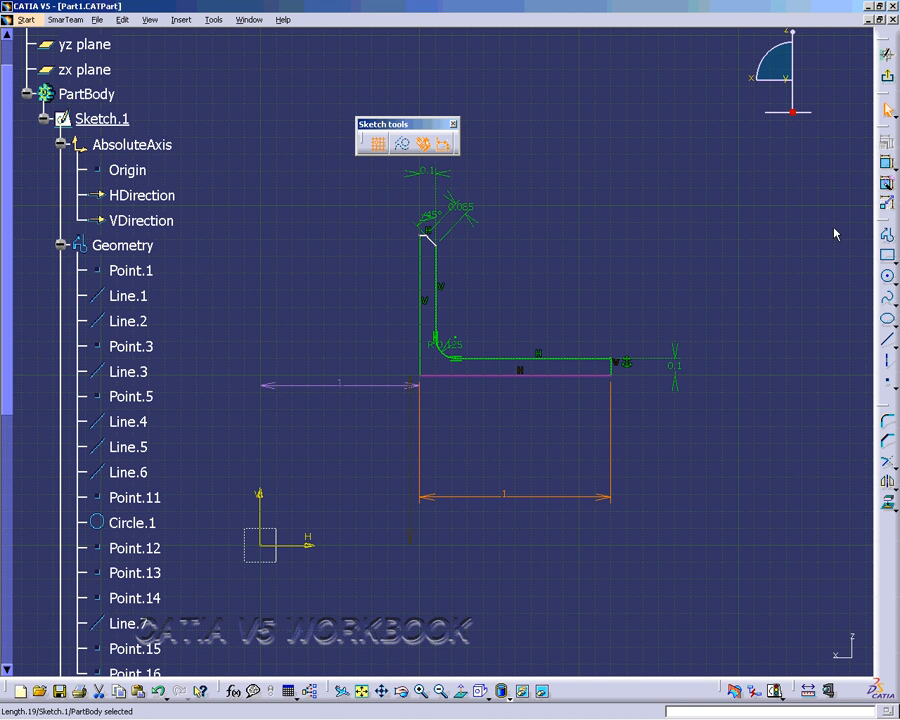
Step: Add a length dimension to the vertical leg's outer edge and set it to 1 in
{"action": "left_click", "coordinate": [886, 168]}
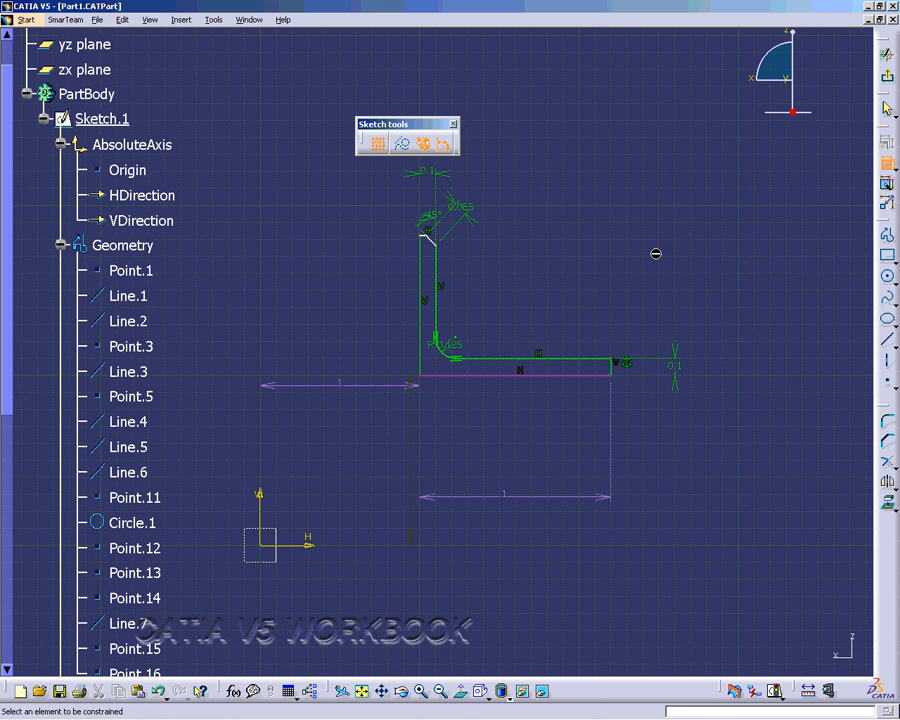
{"action": "left_click", "coordinate": [425, 330]}
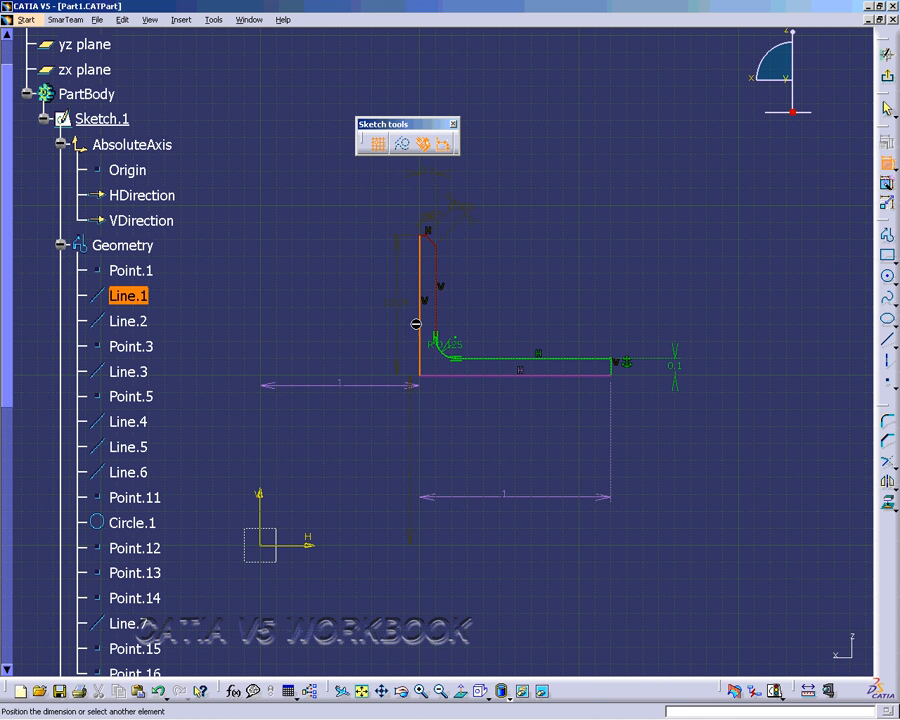
{"action": "left_click", "coordinate": [340, 299]}
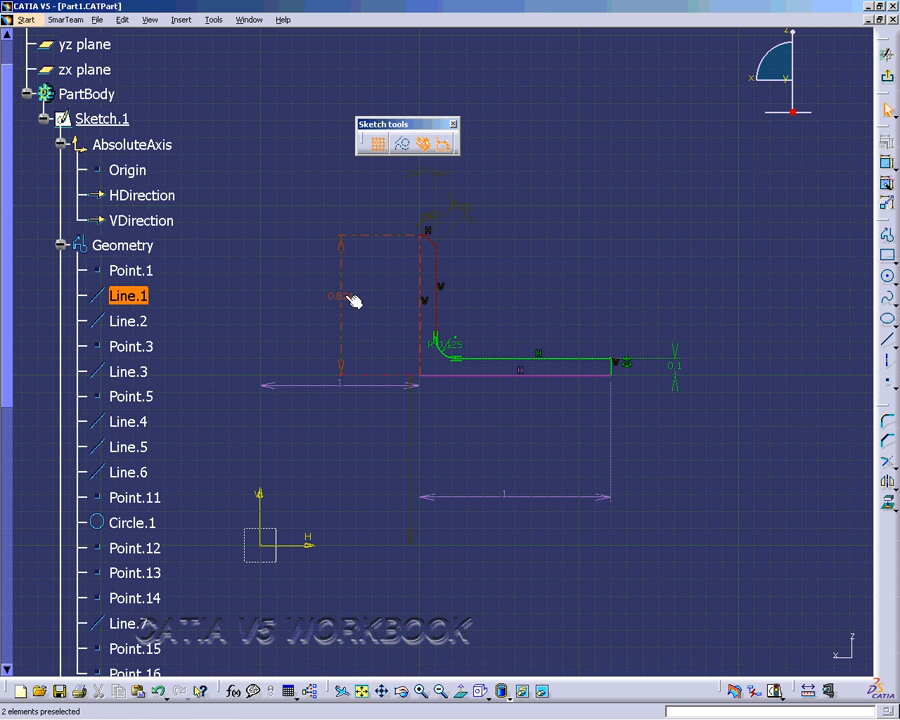
{"action": "double_click", "coordinate": [352, 300]}
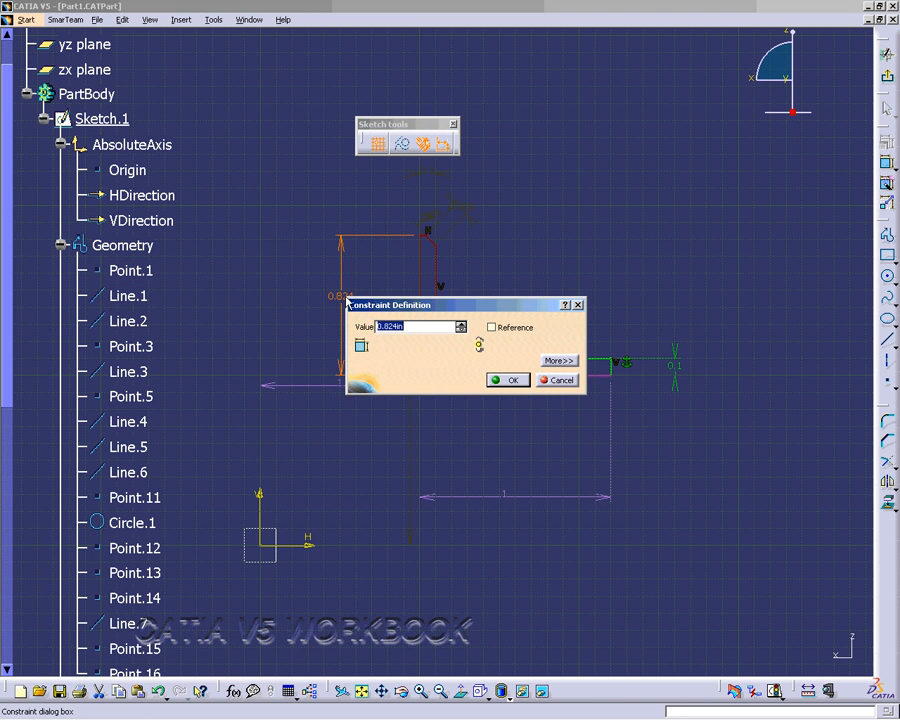
{"action": "type", "text": "1"}
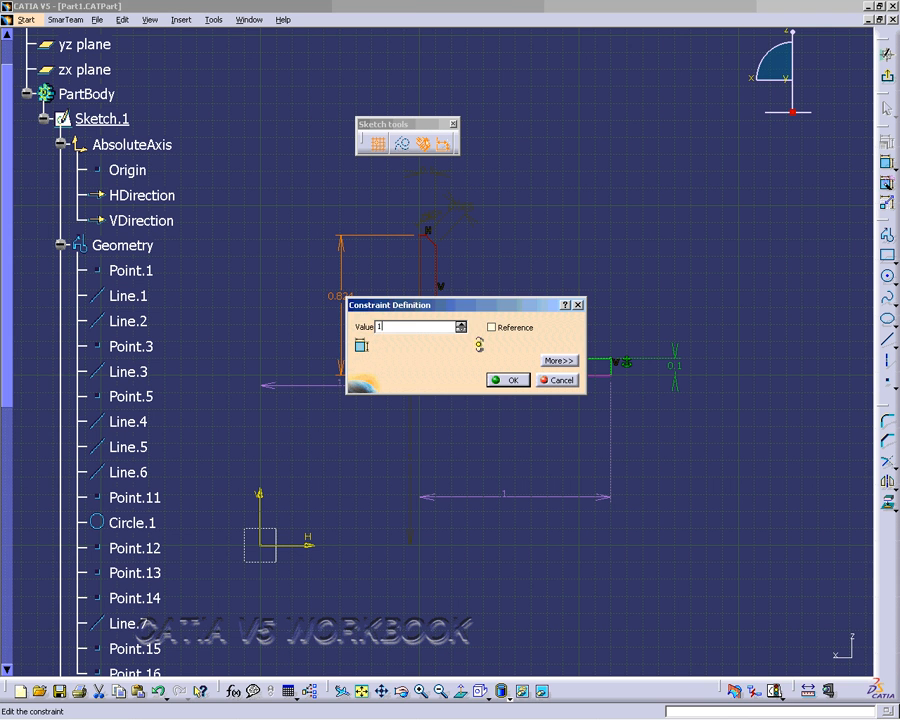
{"action": "left_click", "coordinate": [508, 380]}
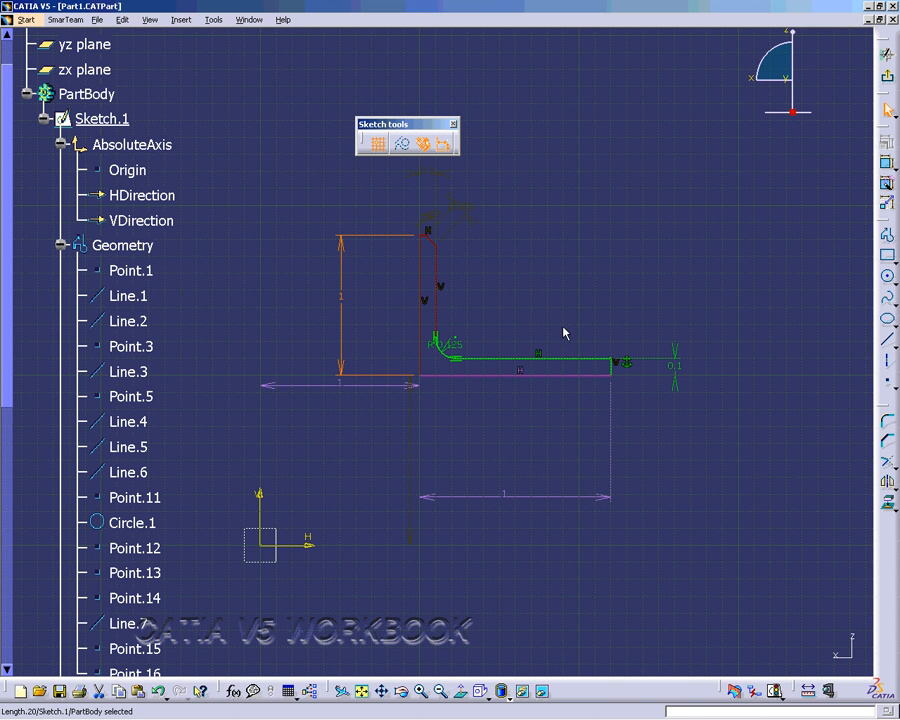
Step: Remove the Fix constraint from the horizontal leg's end edge
{"action": "right_click", "coordinate": [627, 364]}
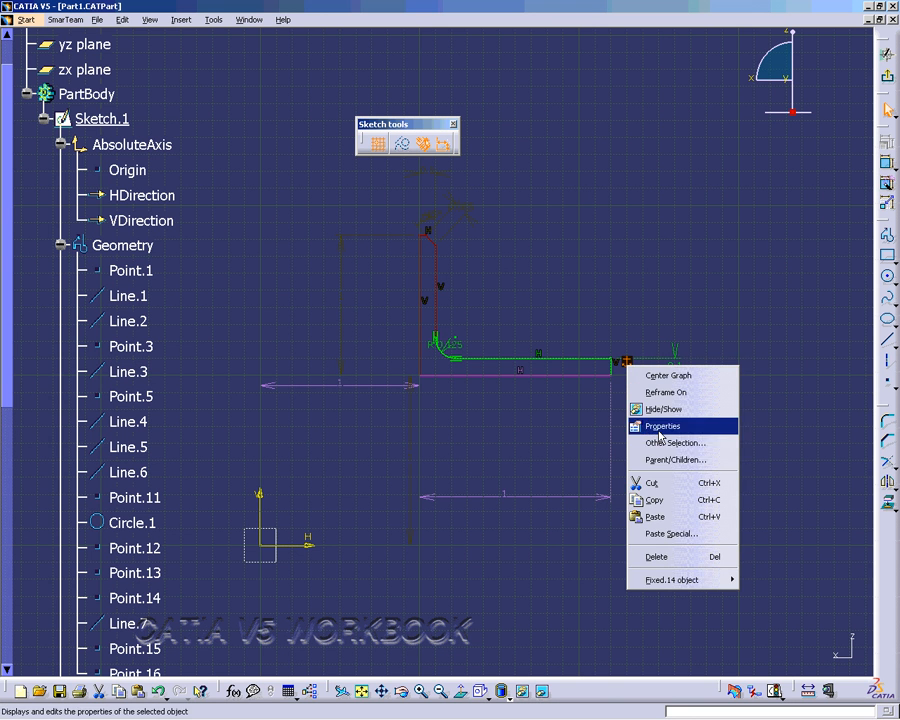
{"action": "left_click", "coordinate": [660, 483]}
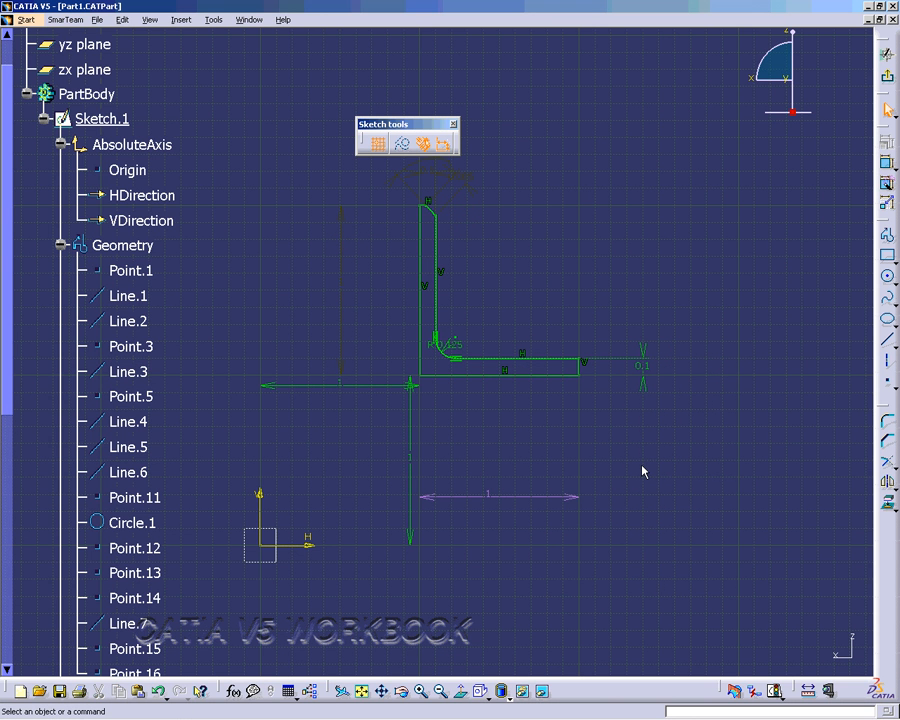
{"action": "middle_click_drag", "start_coordinate": [643, 471], "coordinate": [649, 473]}
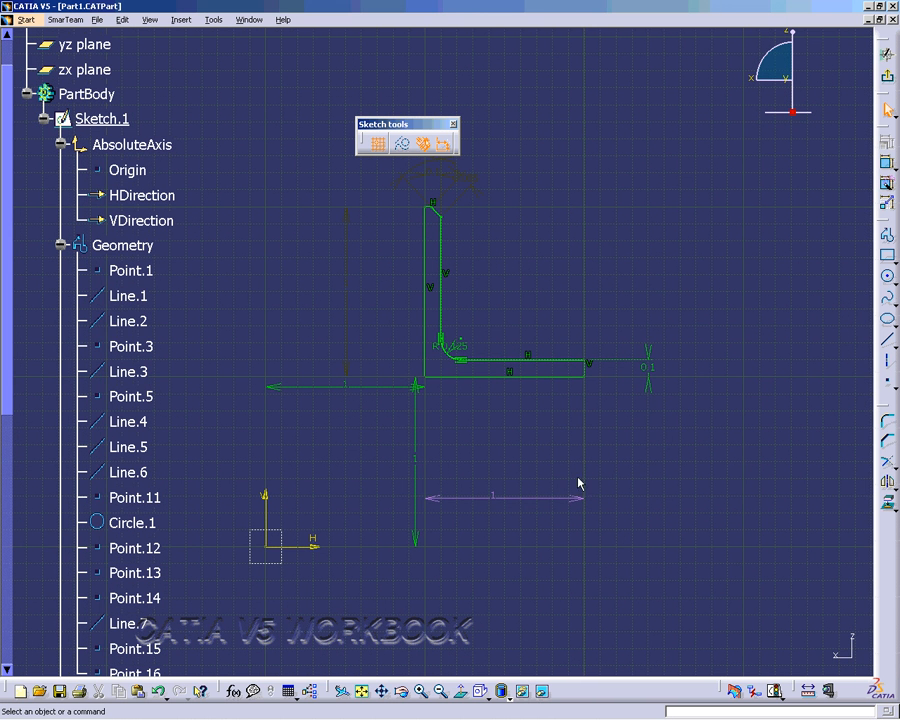
Step: Replace the bottom edge's length dimension with a distance dimension between the horizontal leg's end edge and the vertical leg's outer edge
{"action": "right_click", "coordinate": [540, 498]}
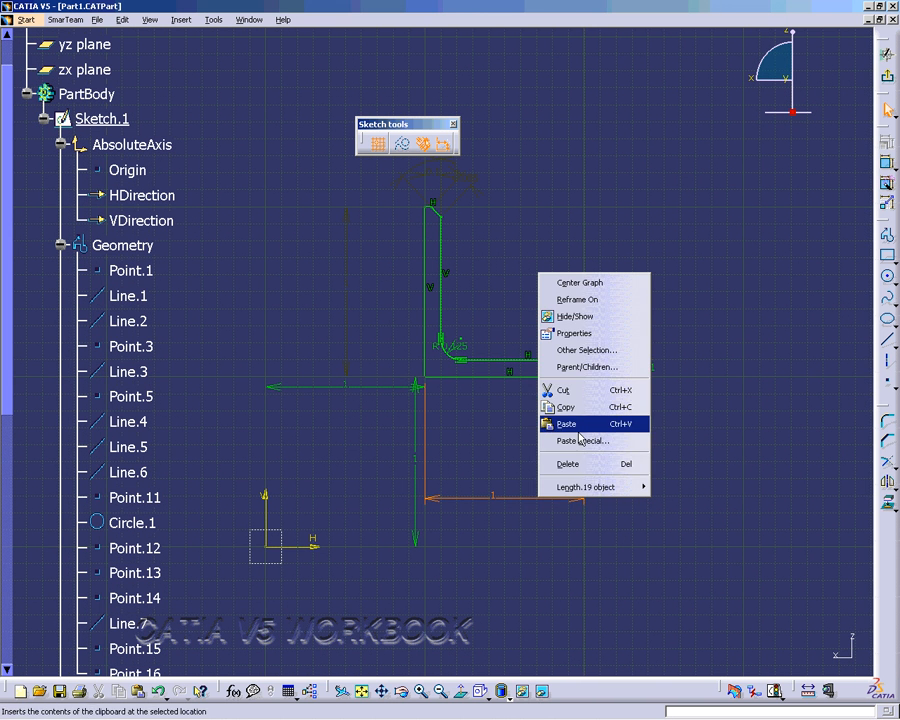
{"action": "left_click", "coordinate": [578, 391]}
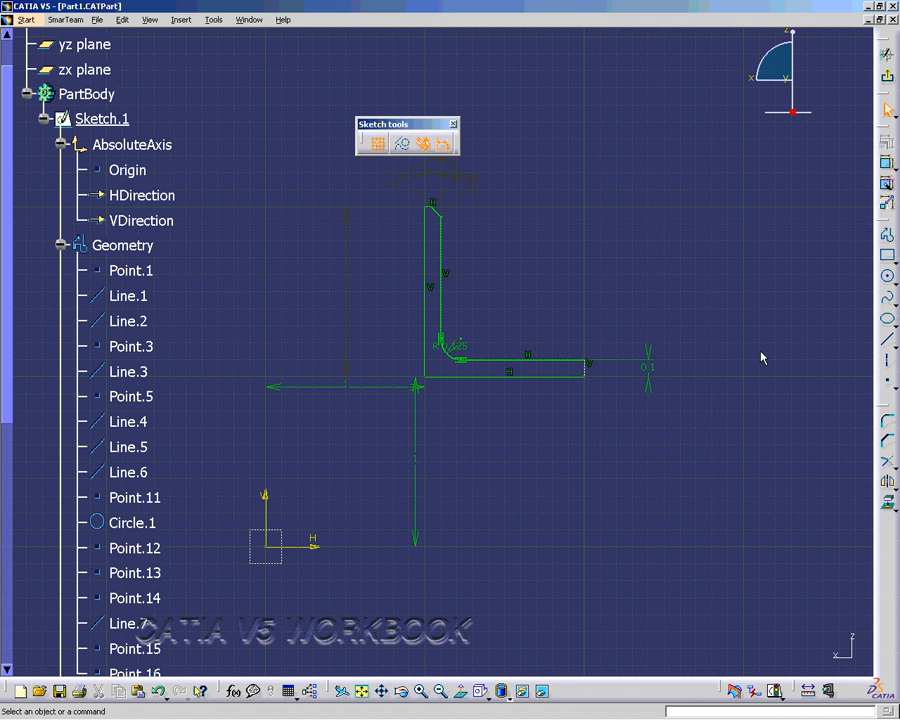
{"action": "left_click", "coordinate": [886, 163]}
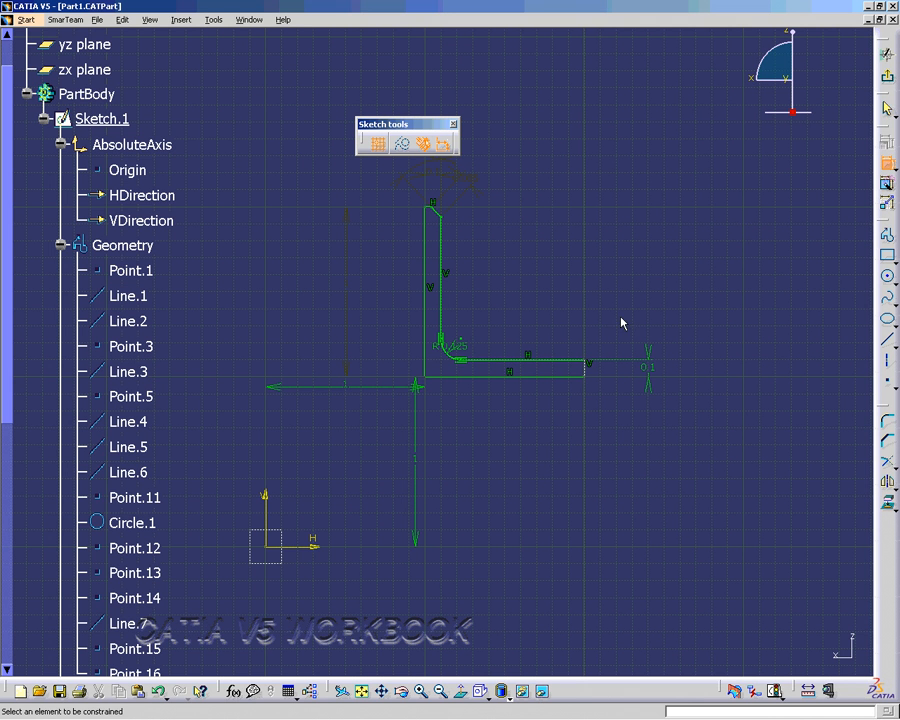
{"action": "left_click", "coordinate": [585, 374]}
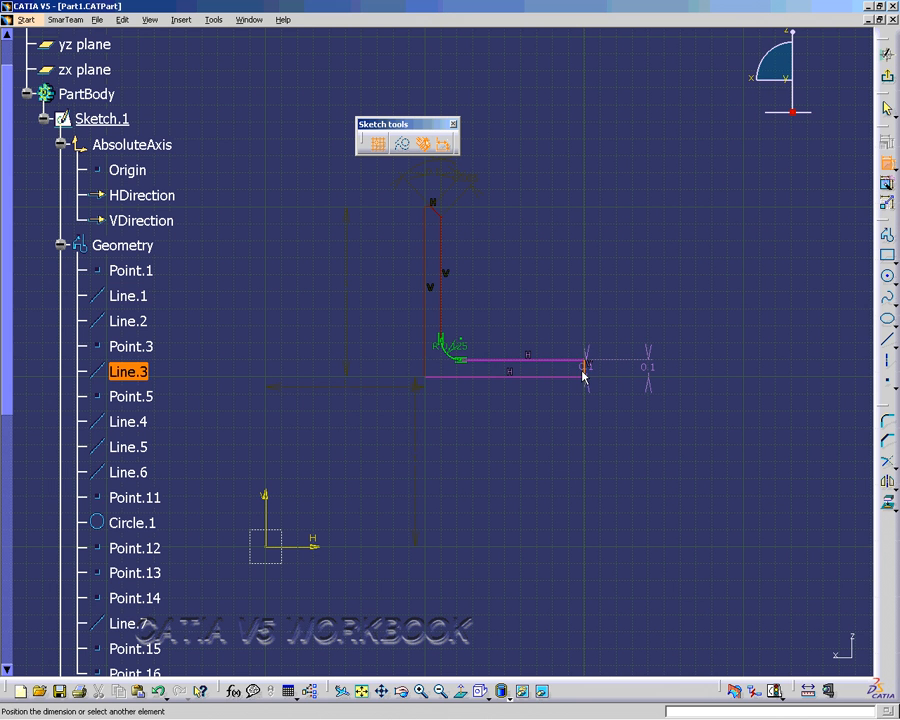
{"action": "left_click", "coordinate": [427, 366]}
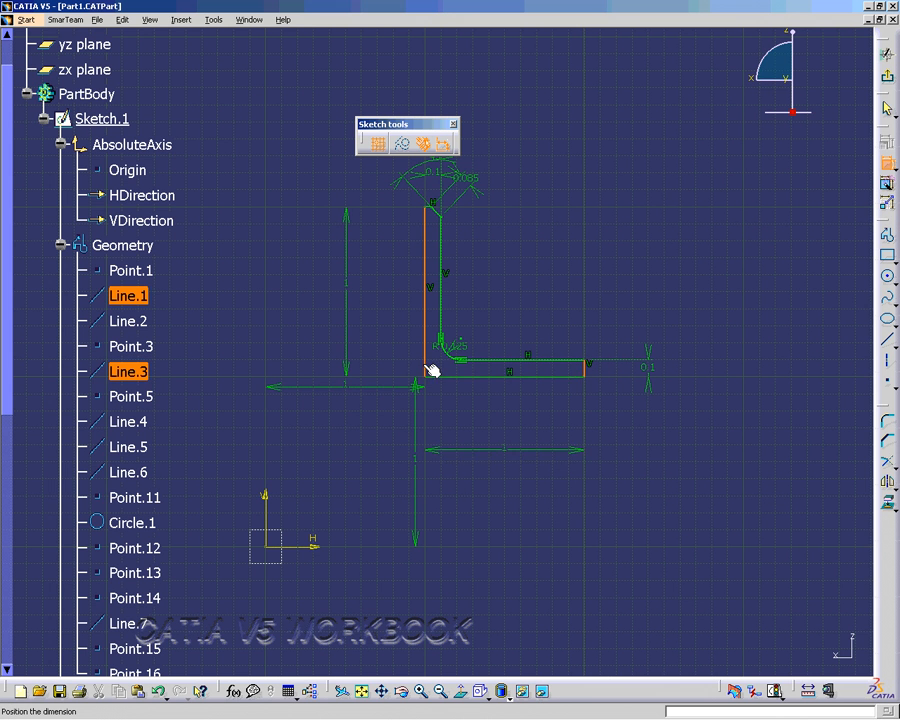
{"action": "left_click", "coordinate": [498, 456]}
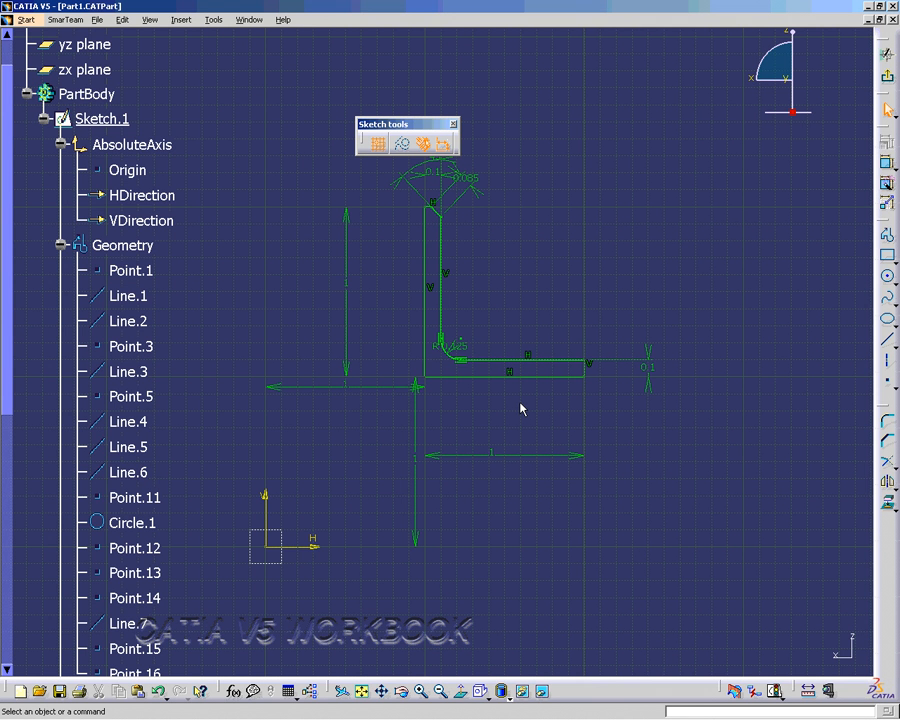
Step: Check which supporting element the vertical leg's length dimension is attached to, leaving its definition unchanged
{"action": "middle_click_drag", "start_coordinate": [520, 408], "coordinate": [518, 439]}
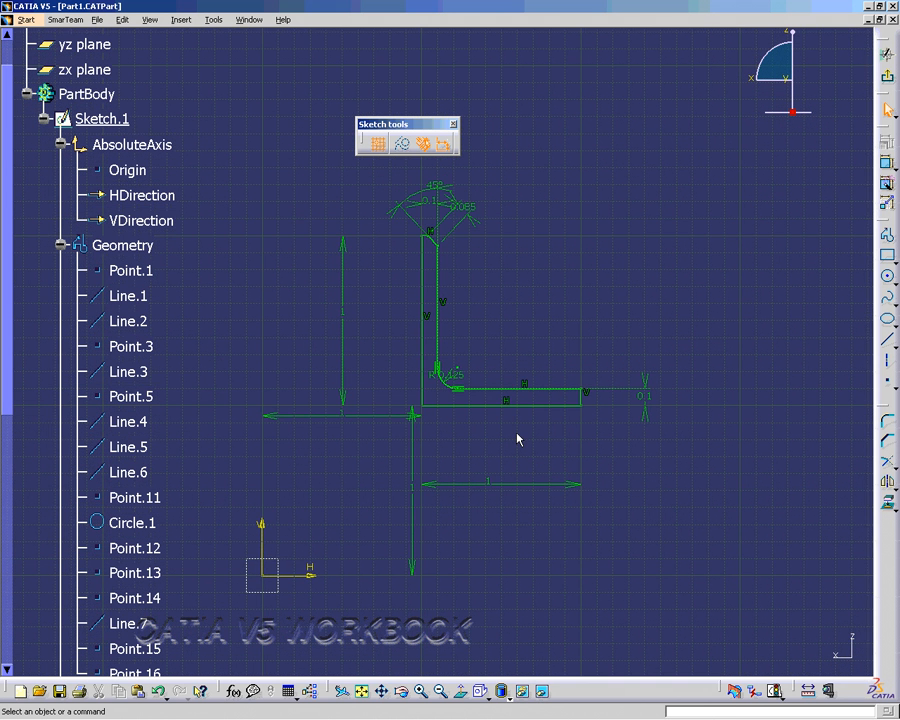
{"action": "double_click", "coordinate": [346, 315]}
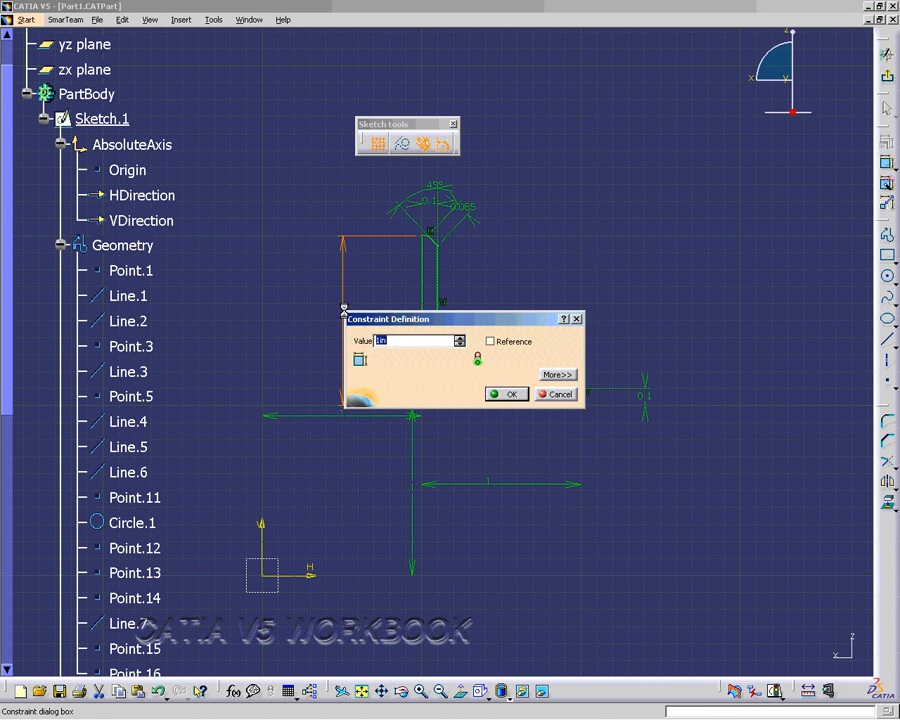
{"action": "left_click", "coordinate": [560, 374]}
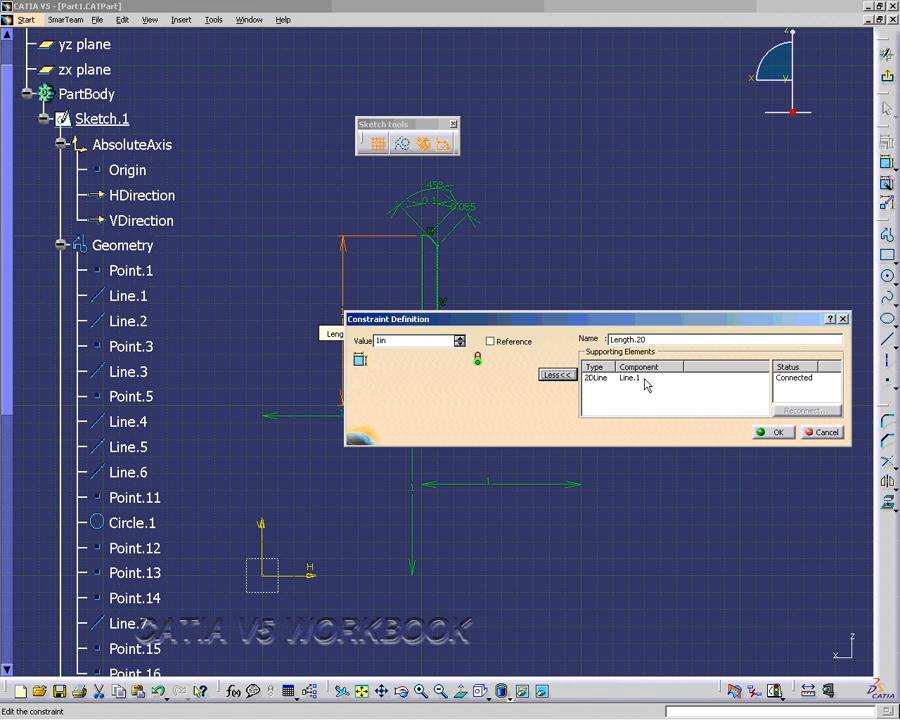
{"action": "left_click", "coordinate": [640, 378]}
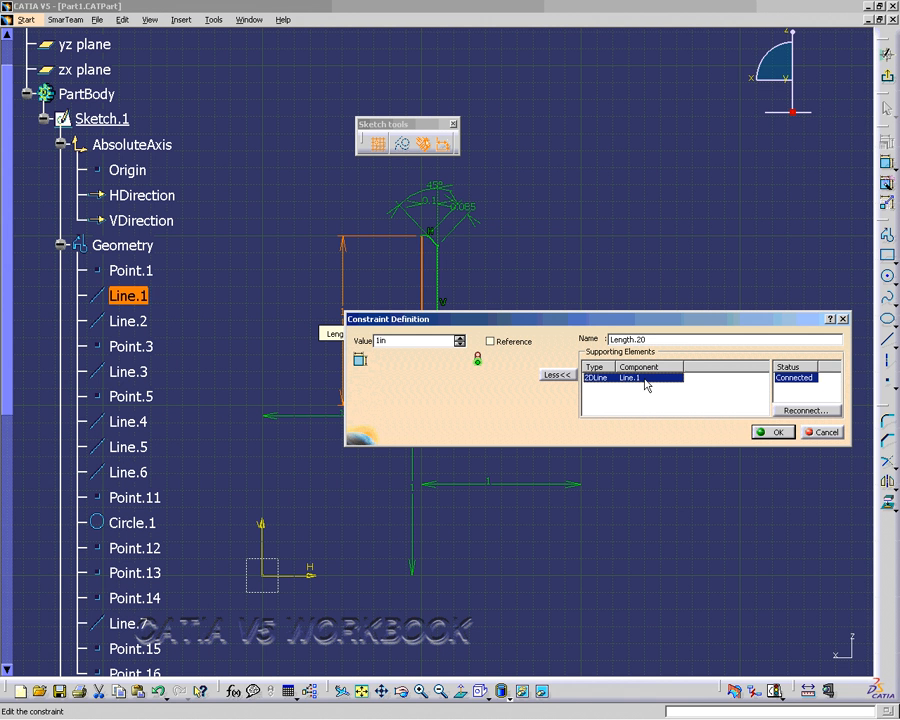
{"action": "left_click", "coordinate": [818, 436]}
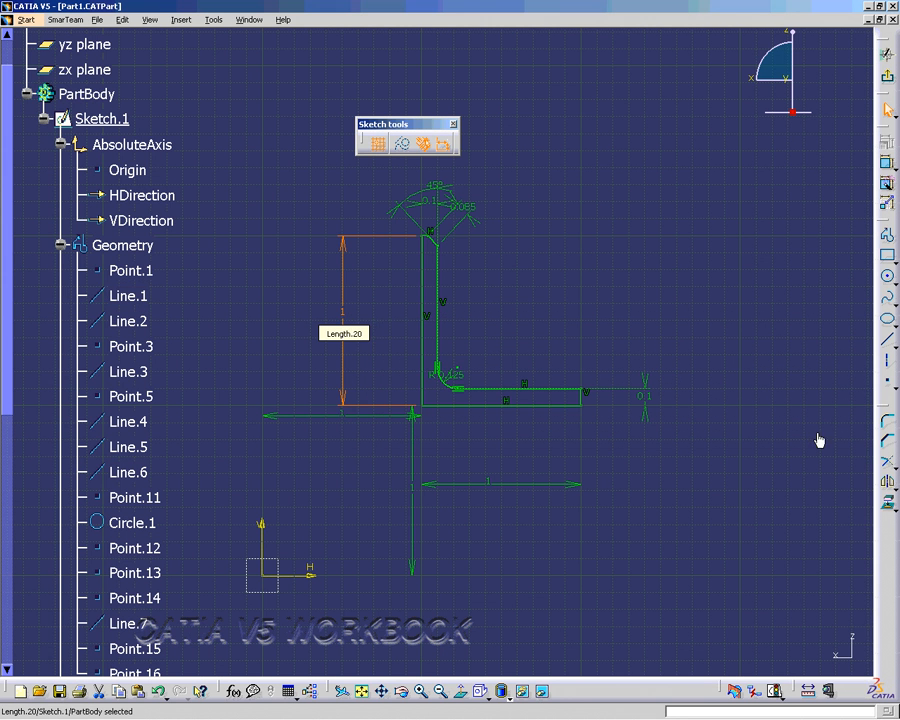
Step: Remove the length dimension from the vertical leg's outer edge
{"action": "left_click", "coordinate": [345, 321]}
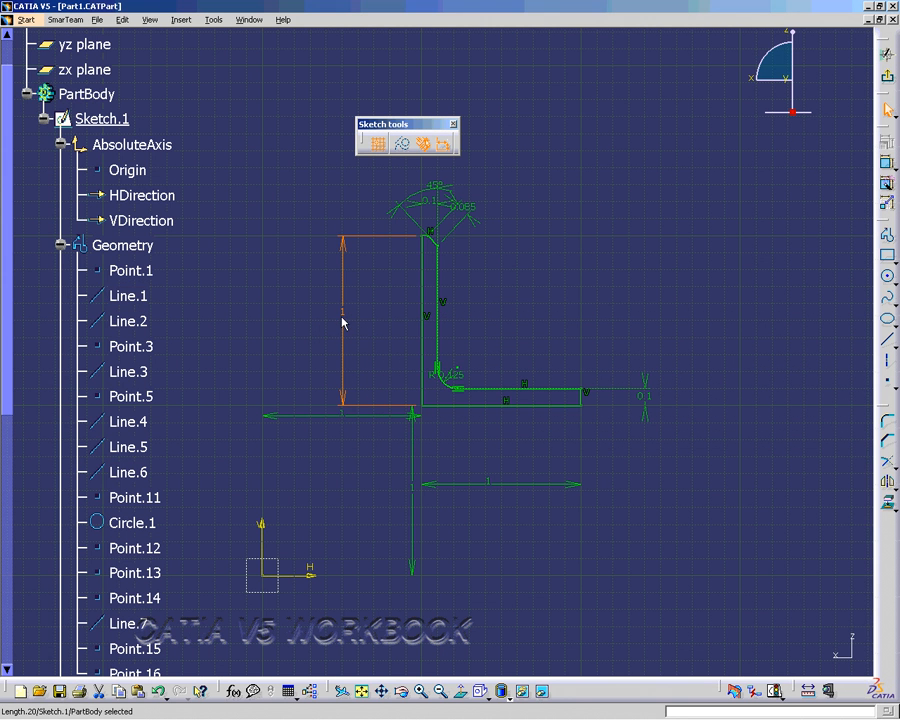
{"action": "right_click", "coordinate": [343, 318]}
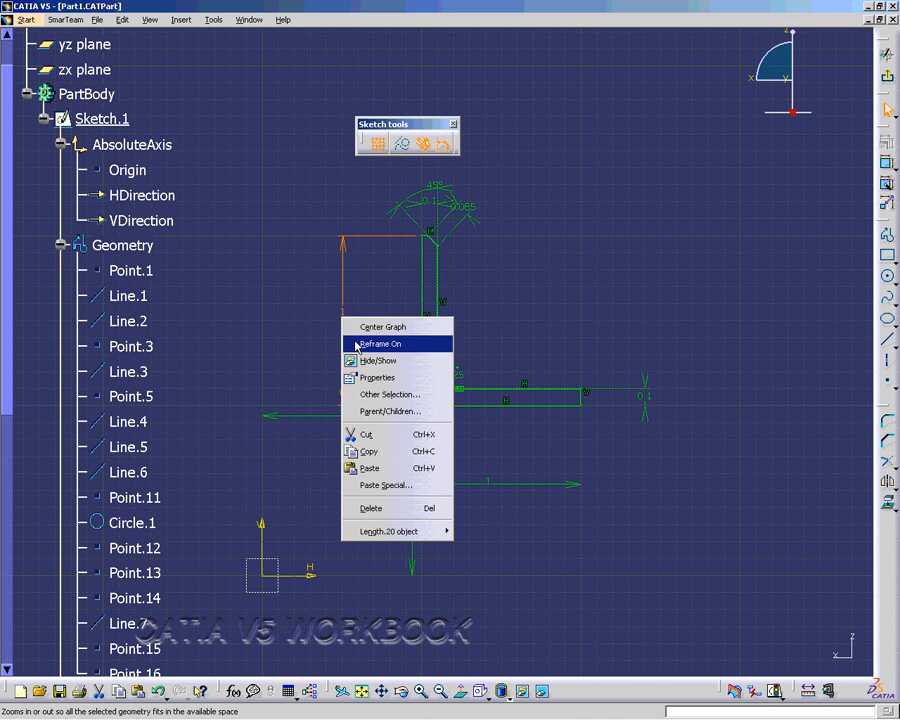
{"action": "left_click", "coordinate": [388, 437]}
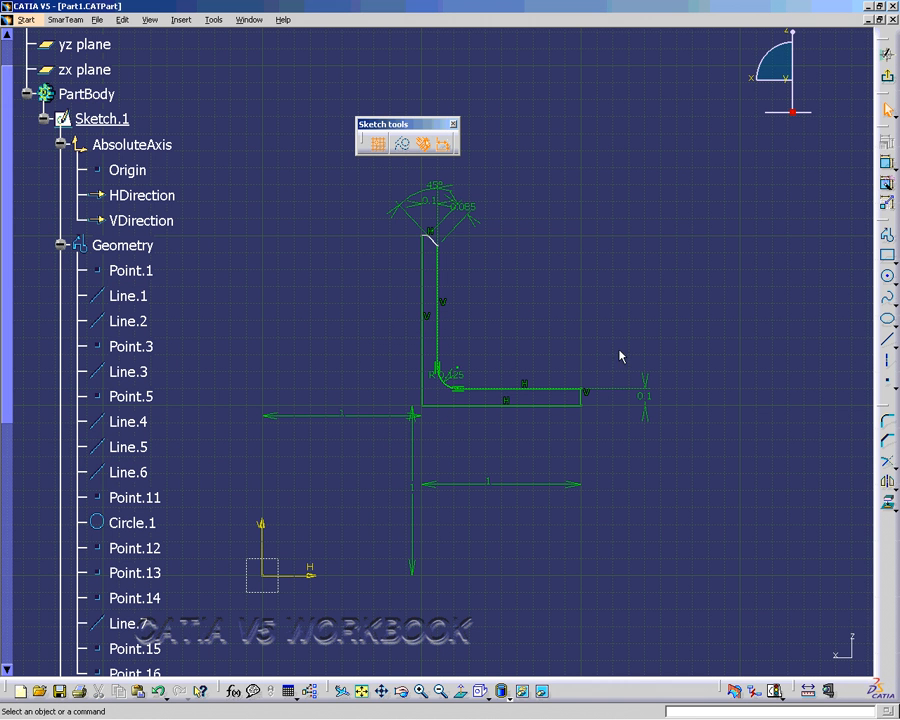
Step: Add a distance dimension between the profile's bottom edge and the vertical leg's short top edge, placed beside the outer edge
{"action": "left_click", "coordinate": [886, 168]}
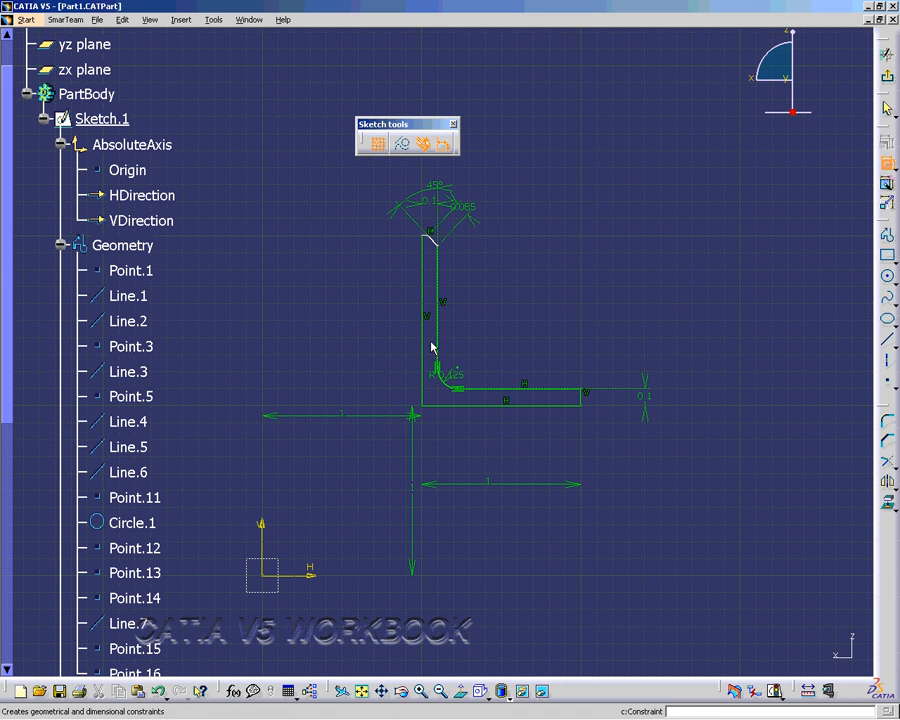
{"action": "left_click", "coordinate": [446, 405]}
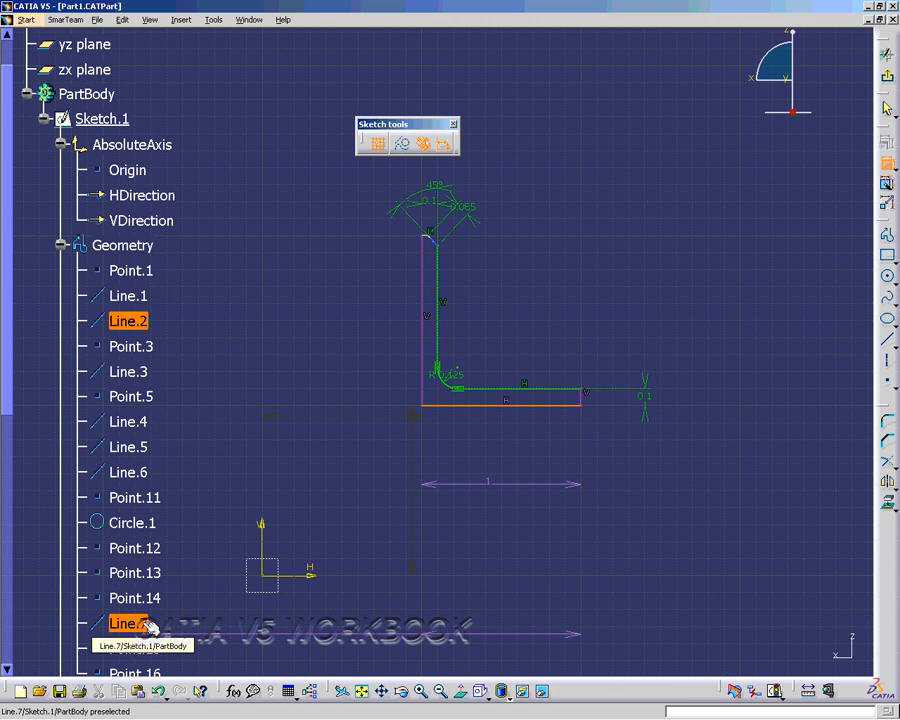
{"action": "left_click", "coordinate": [137, 478]}
{"action": "left_click", "coordinate": [370, 292]}
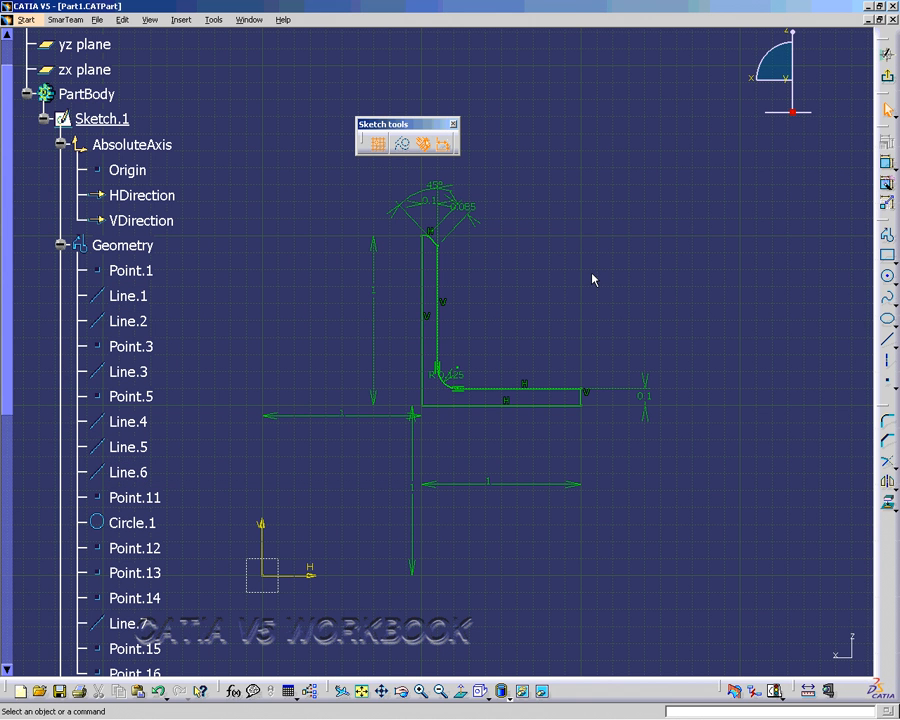
Step: Check both supporting lines of the new overall height distance dimension in its extended constraint definition
{"action": "double_click", "coordinate": [376, 311]}
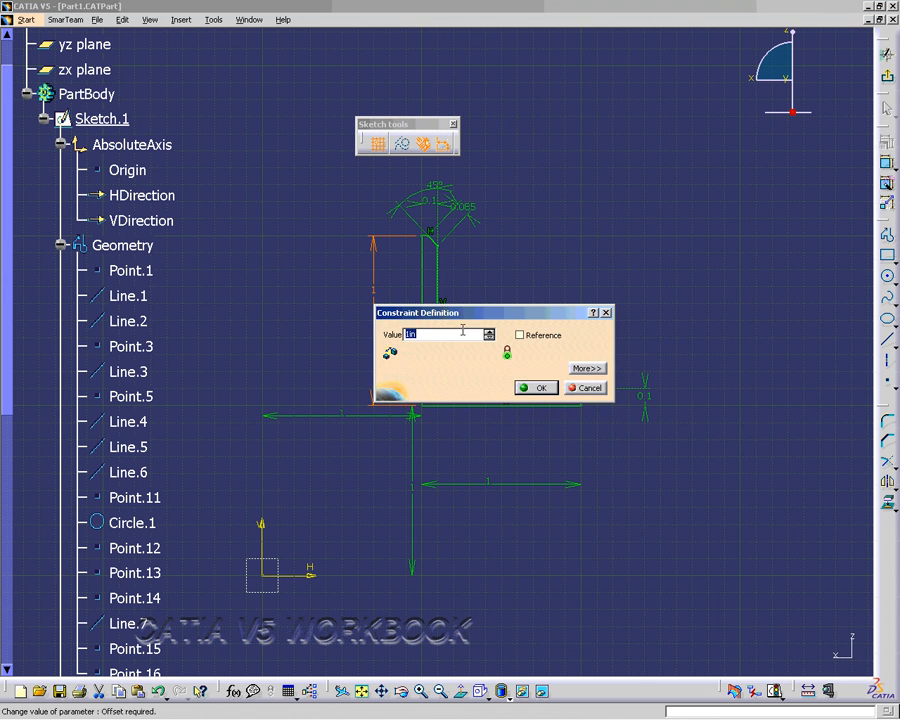
{"action": "left_click", "coordinate": [584, 368]}
{"action": "left_click", "coordinate": [650, 372]}
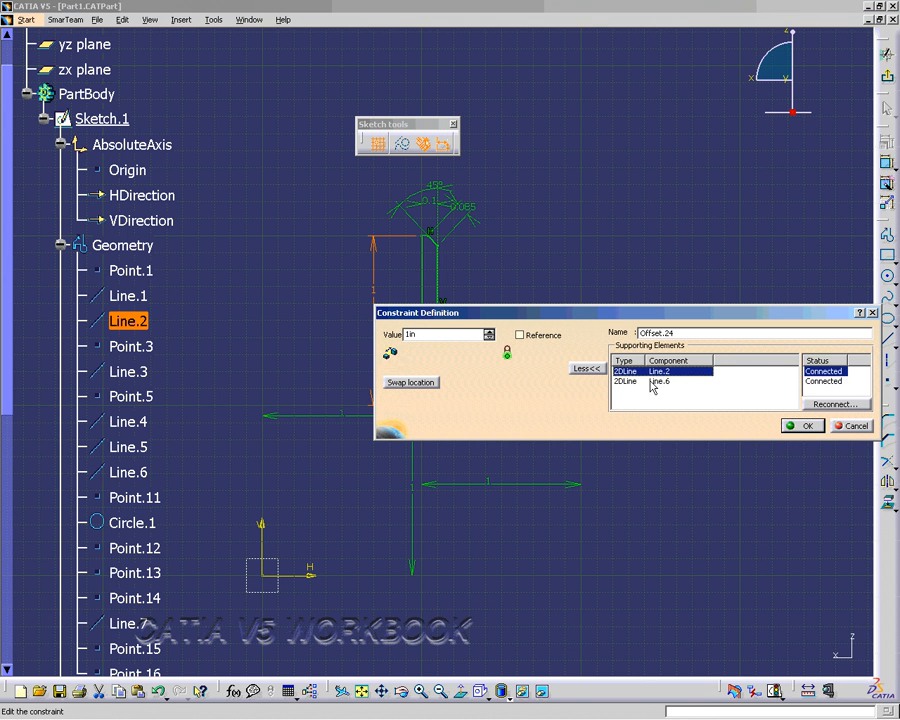
{"action": "left_click", "coordinate": [650, 382]}
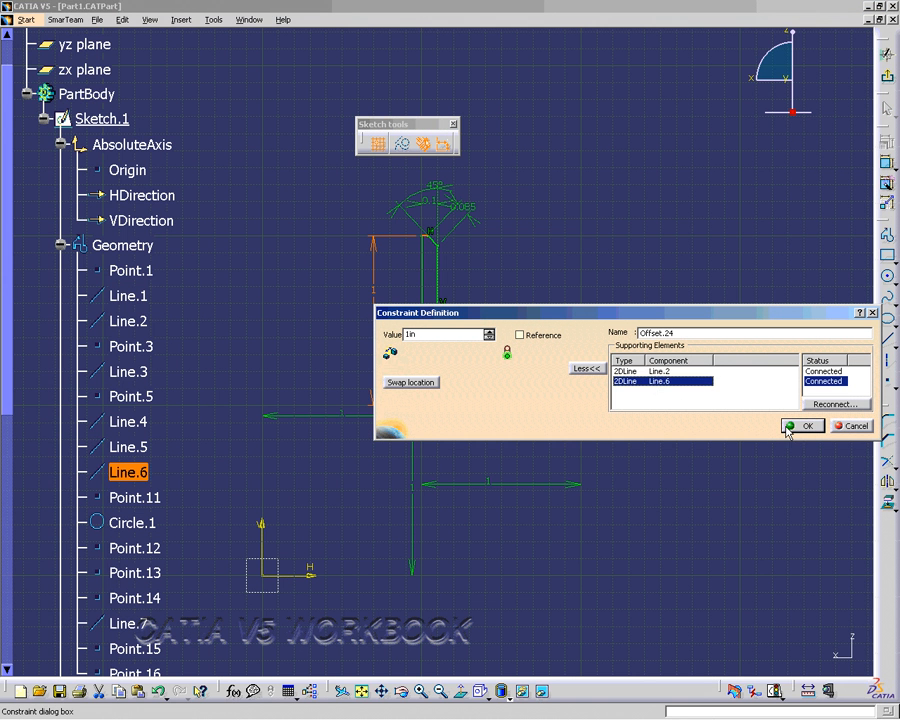
{"action": "left_click", "coordinate": [806, 427]}
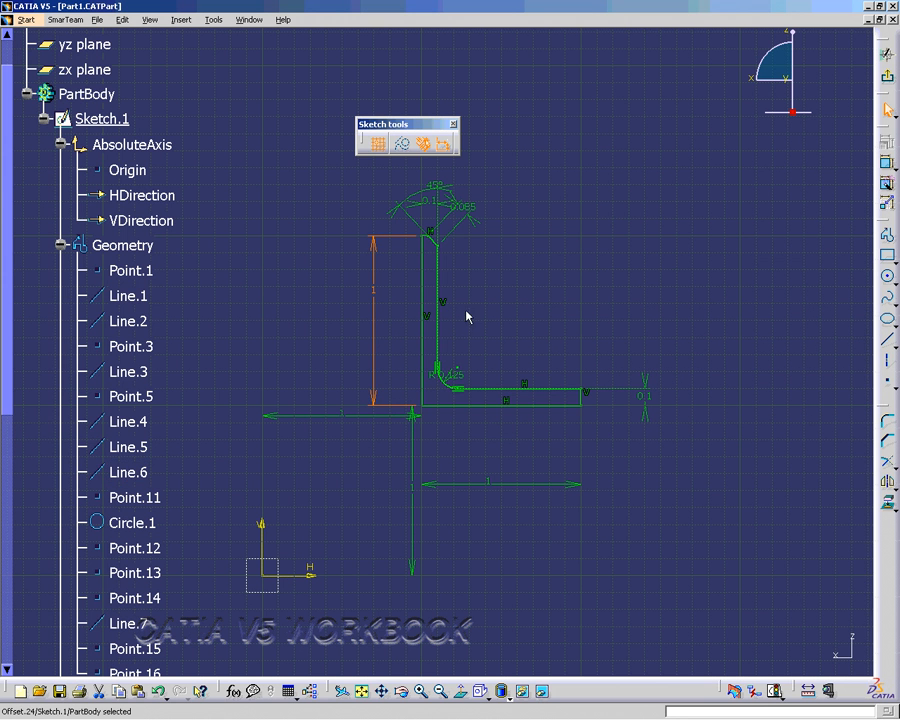
Step: Remove the profile's overall height dimension, the horizontal leg's thickness dimension and the overall width dimension
{"action": "right_click", "coordinate": [372, 337]}
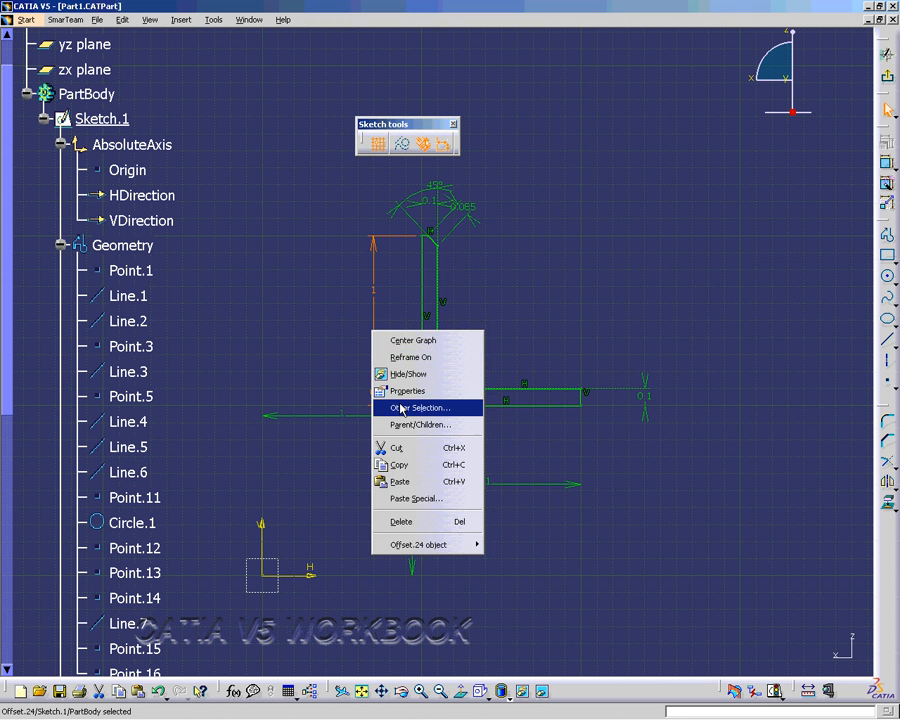
{"action": "left_click", "coordinate": [402, 446]}
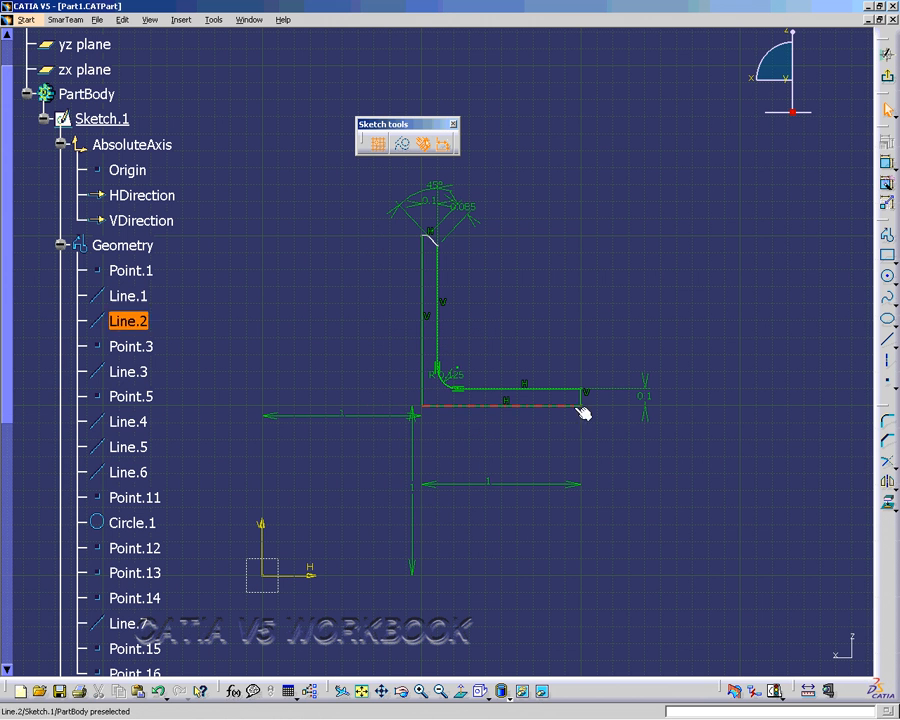
{"action": "right_click", "coordinate": [655, 402]}
{"action": "left_click", "coordinate": [682, 507]}
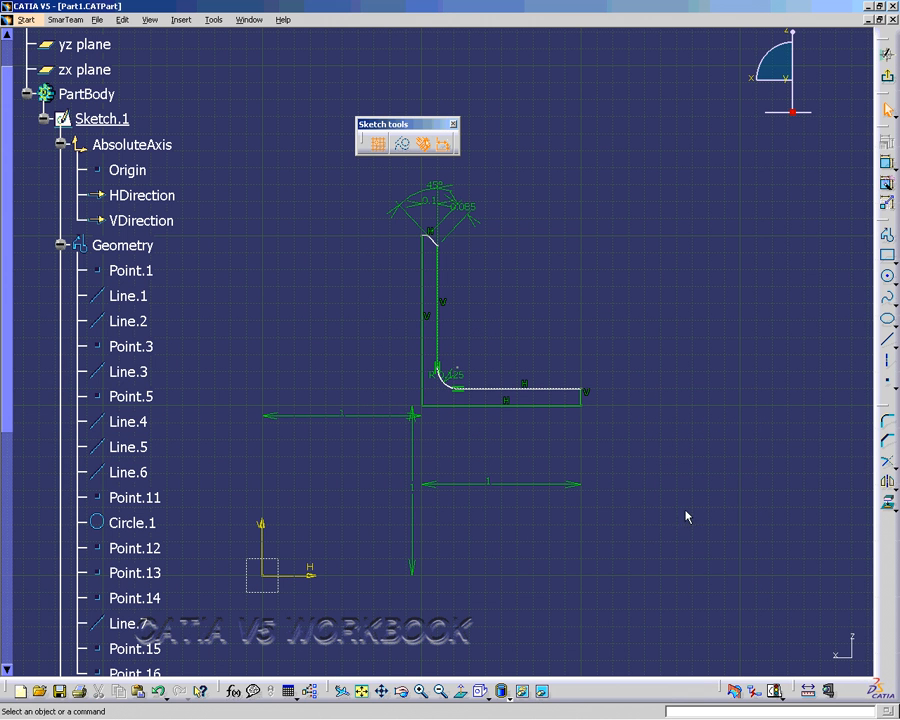
{"action": "right_click", "coordinate": [558, 488]}
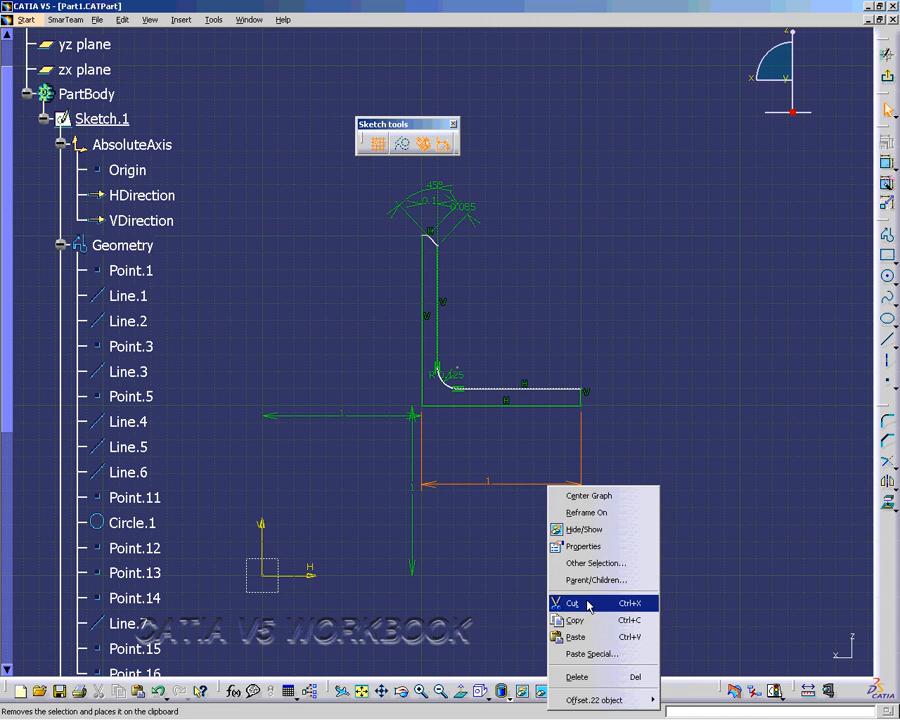
{"action": "left_click", "coordinate": [540, 654]}
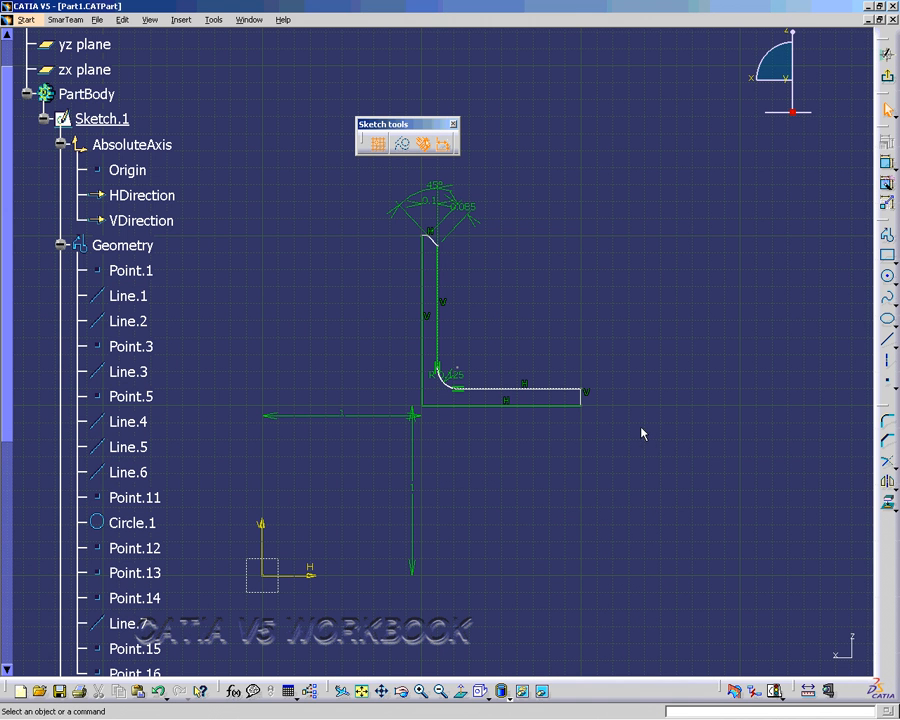
Step: Apply Auto Constraint to the horizontal leg's end edge, the bottom edge and the vertical leg's outer edge
{"action": "left_click", "coordinate": [886, 183]}
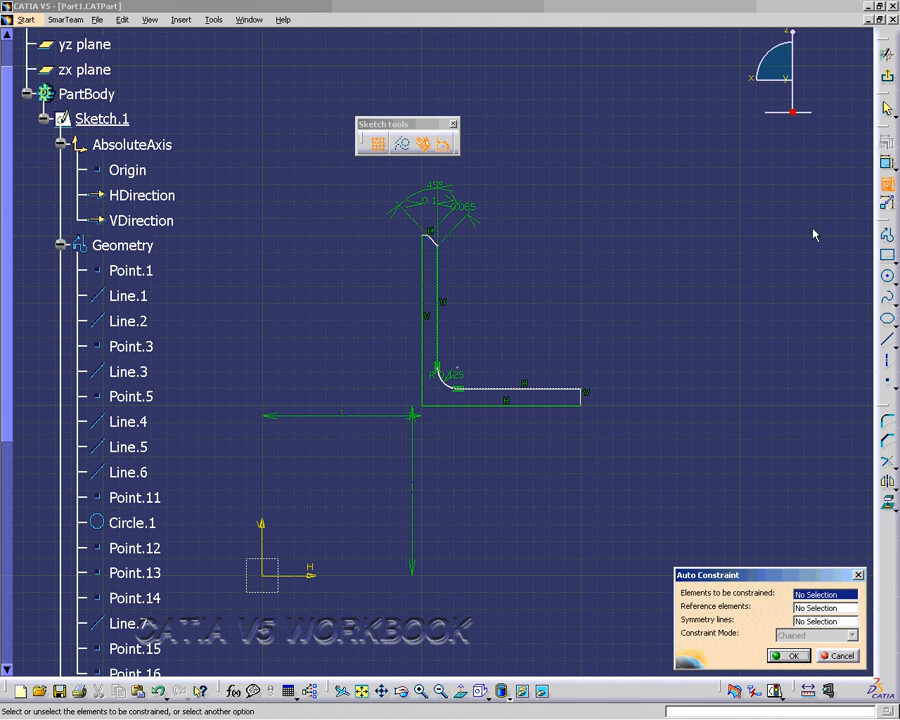
{"action": "left_click", "coordinate": [582, 397]}
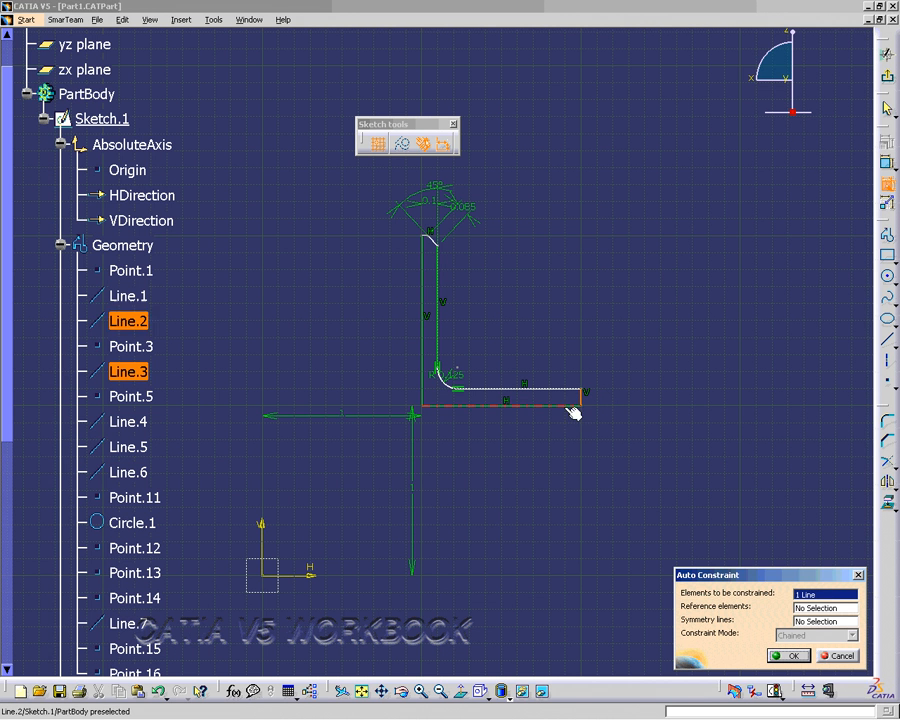
{"action": "left_click", "coordinate": [545, 406]}
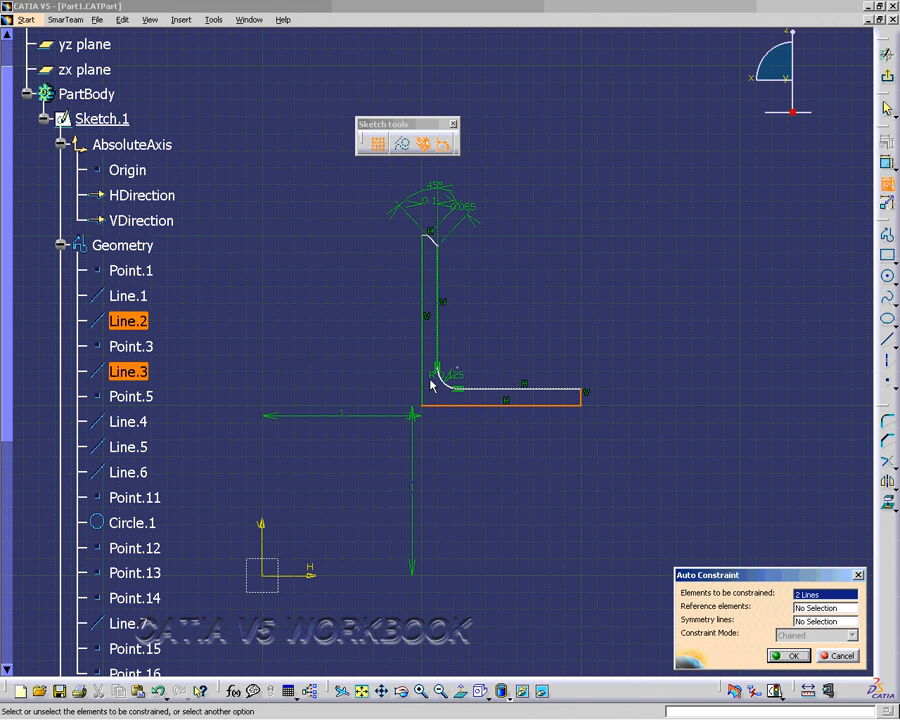
{"action": "left_click", "coordinate": [425, 358]}
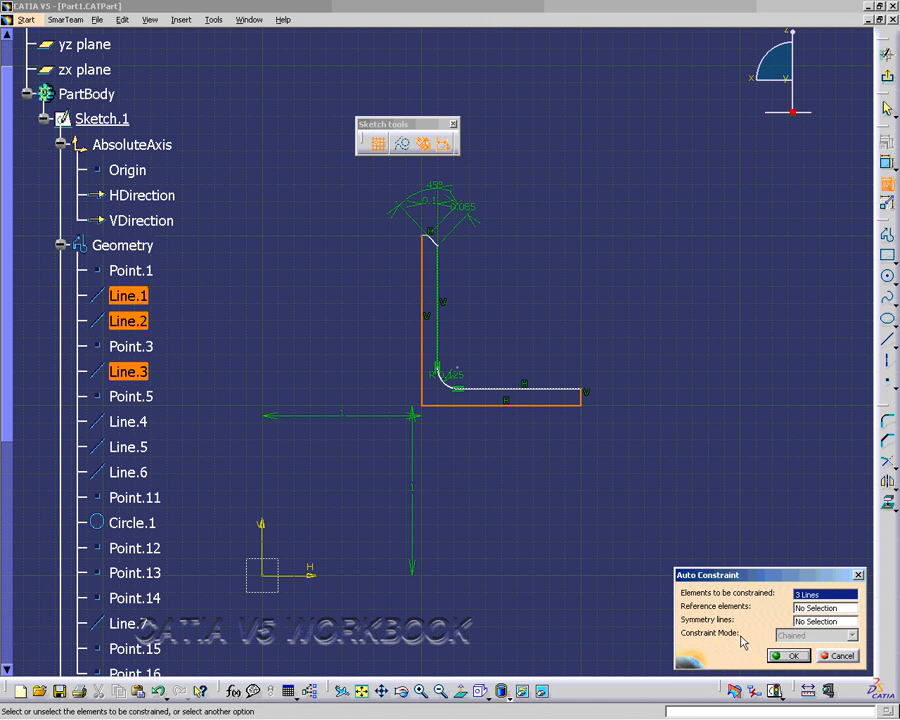
{"action": "left_click", "coordinate": [789, 655]}
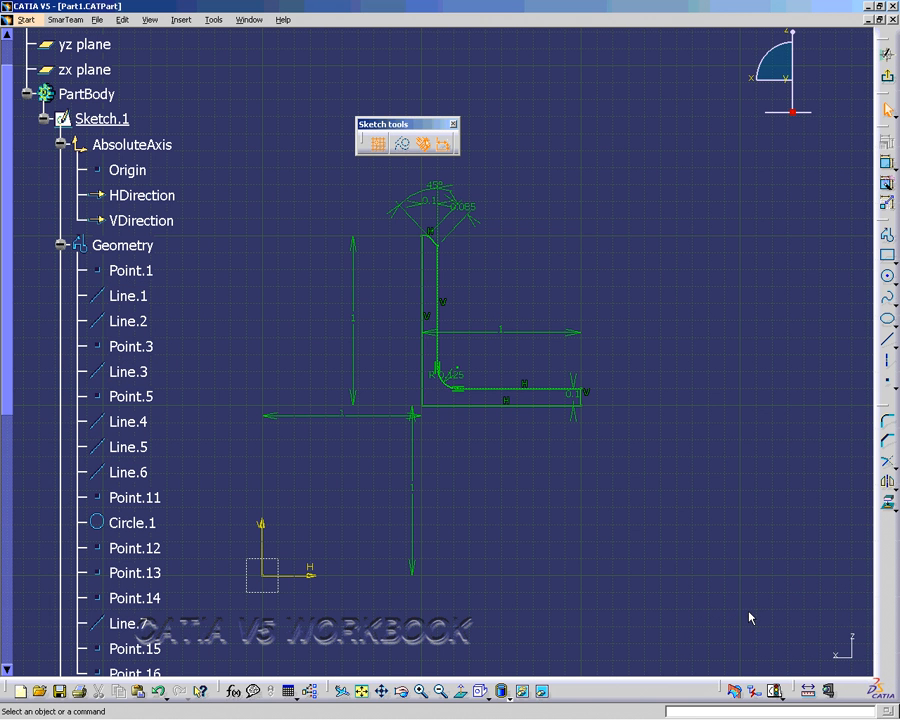
Step: Reposition the dimensions: thickness beyond the horizontal leg's end, overall width below the bottom edge, and height closer to the vertical leg
{"action": "left_click", "coordinate": [594, 397]}
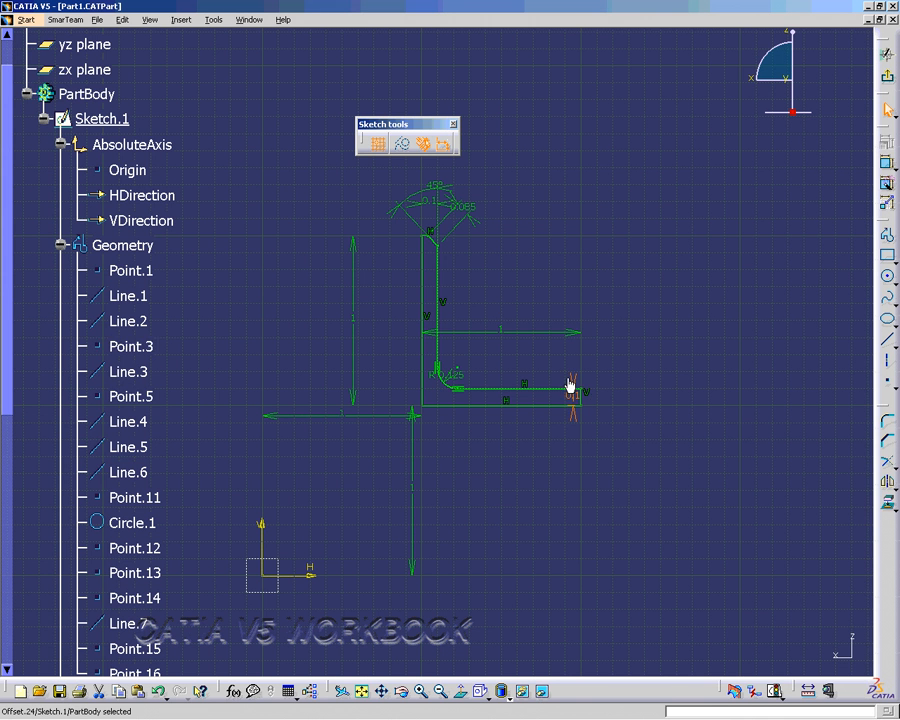
{"action": "left_click_drag", "start_coordinate": [581, 390], "coordinate": [648, 384]}
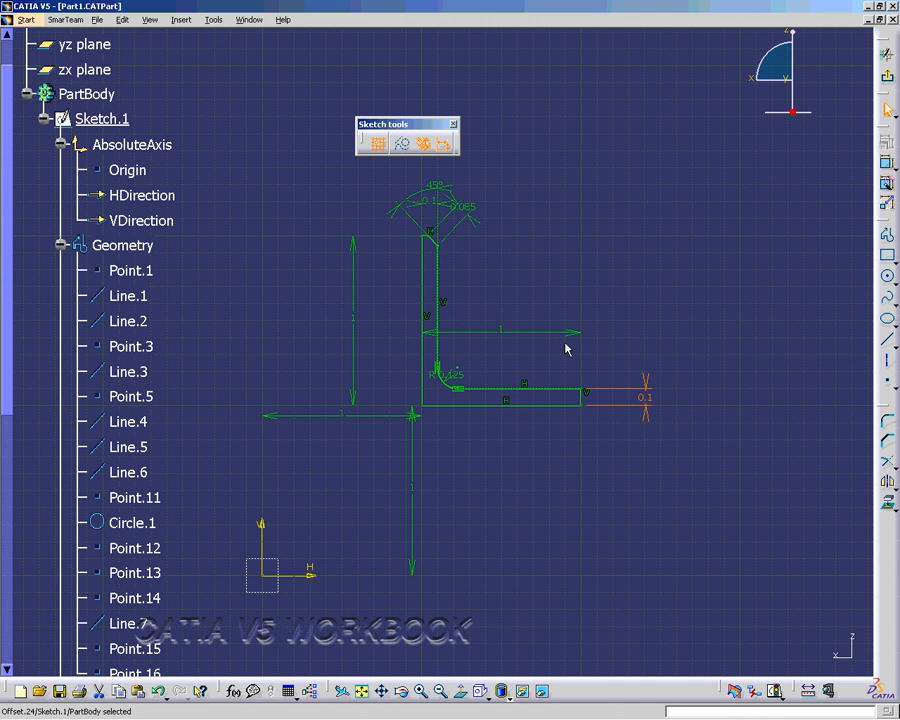
{"action": "left_click_drag", "start_coordinate": [516, 332], "coordinate": [508, 474]}
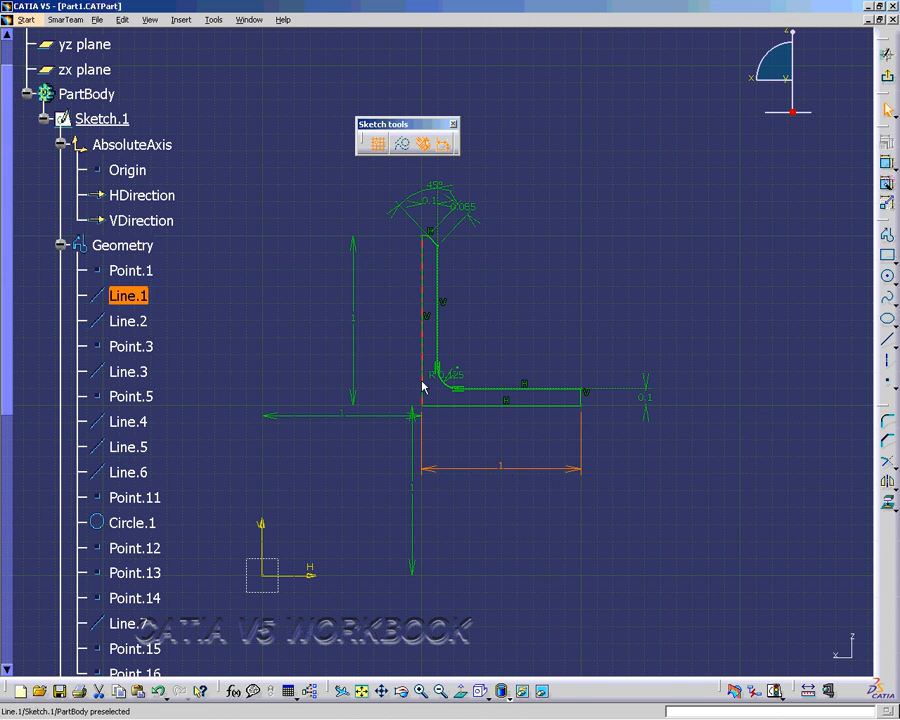
{"action": "left_click_drag", "start_coordinate": [356, 331], "coordinate": [365, 323]}
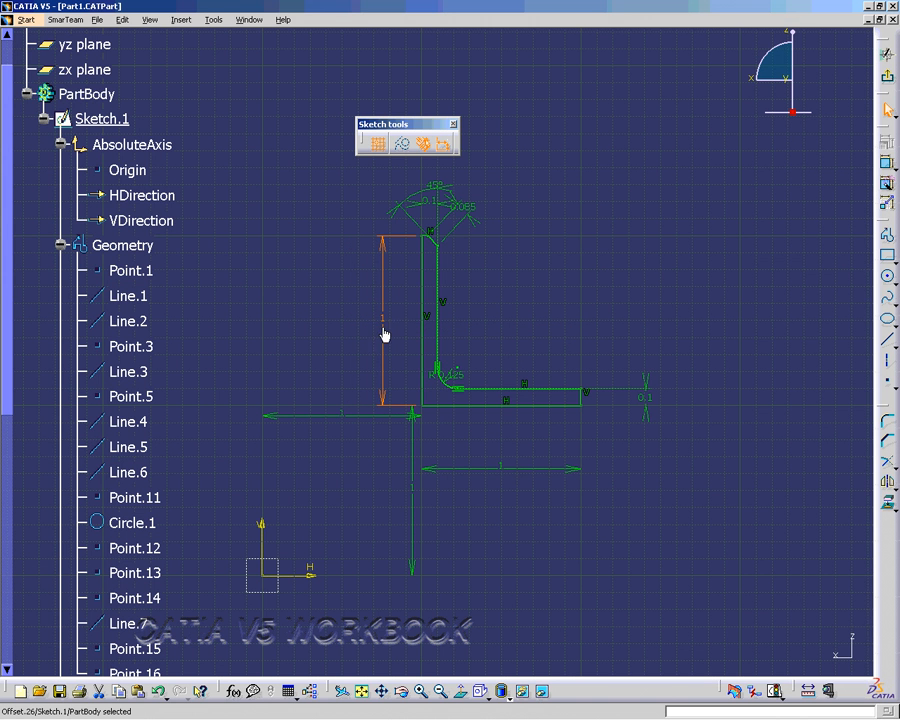
Step: Check which supporting elements the auto-created height dimension uses by highlighting each in turn, then close its definition and clear the selection
{"action": "double_click", "coordinate": [388, 321]}
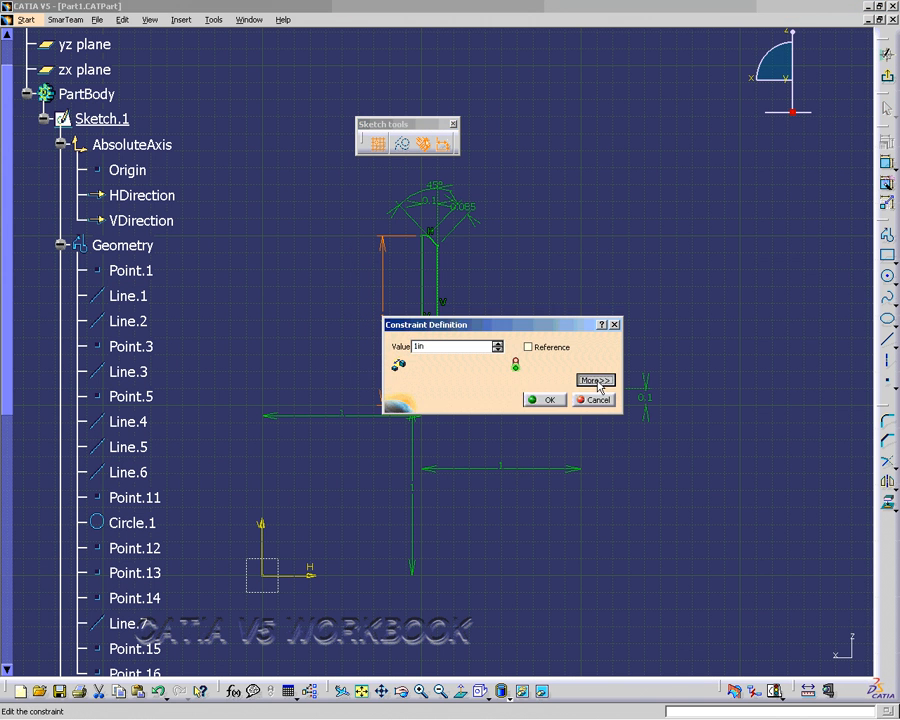
{"action": "left_click", "coordinate": [594, 378]}
{"action": "left_click", "coordinate": [668, 383]}
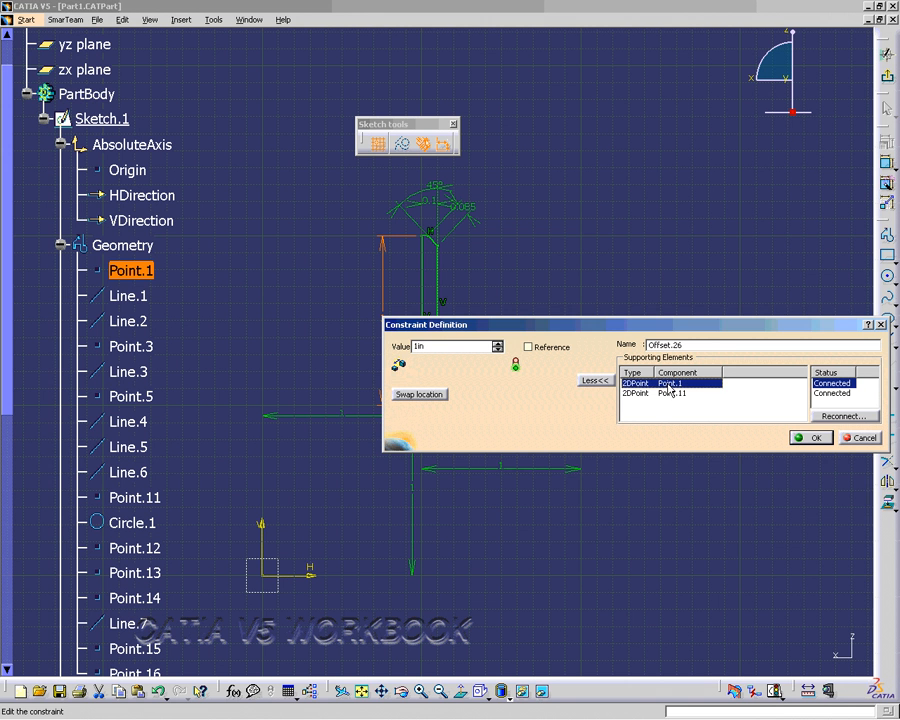
{"action": "left_click_drag", "start_coordinate": [670, 324], "coordinate": [608, 489]}
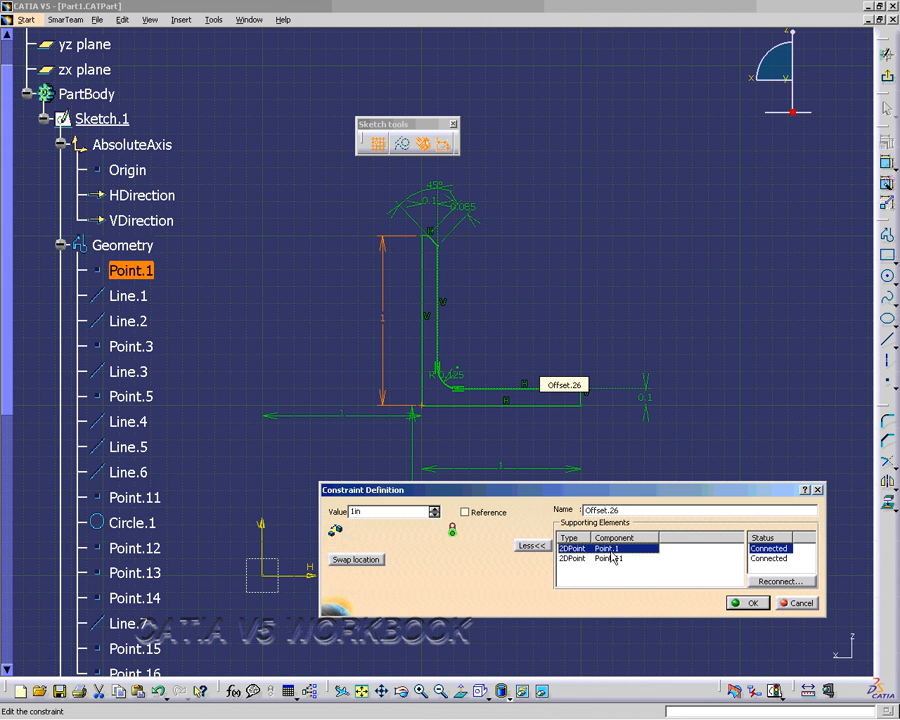
{"action": "left_click", "coordinate": [617, 562]}
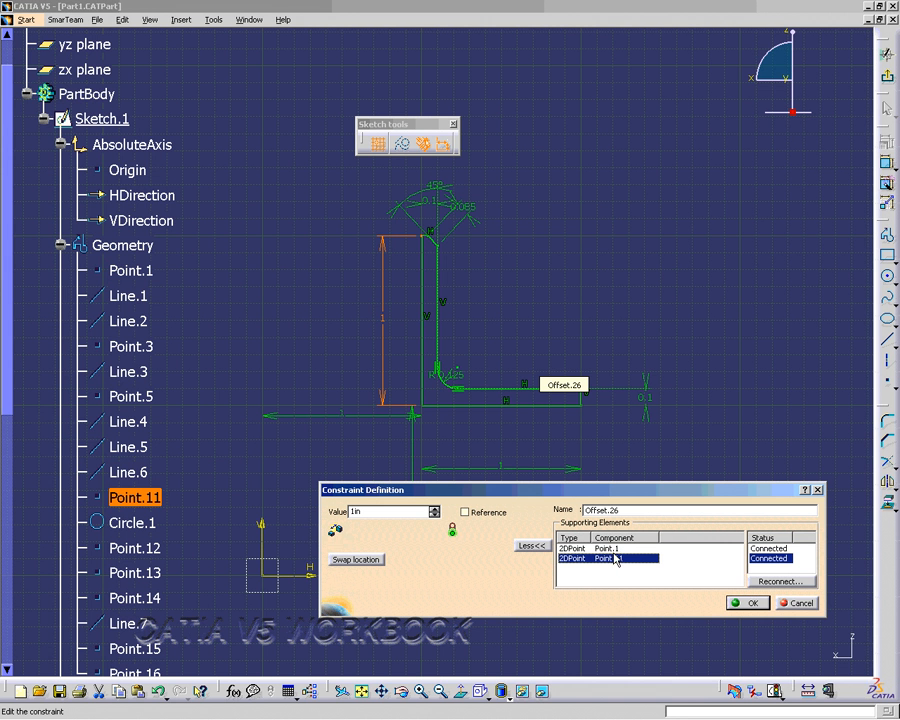
{"action": "left_click", "coordinate": [613, 550]}
{"action": "left_click", "coordinate": [612, 561]}
{"action": "key", "text": "Up"}
{"action": "left_click", "coordinate": [611, 561]}
{"action": "left_click", "coordinate": [748, 602]}
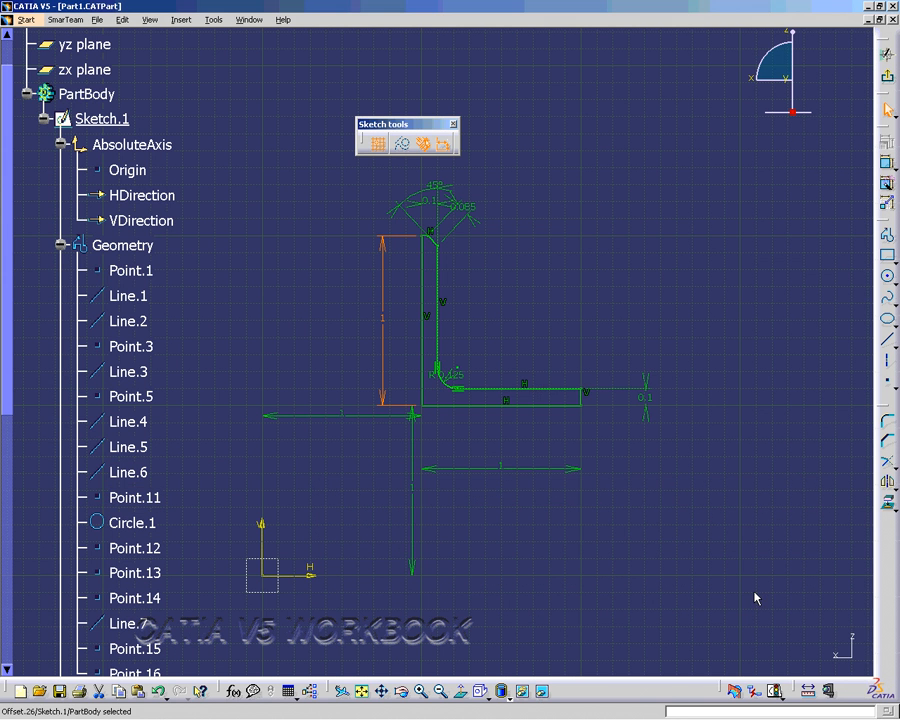
{"action": "left_click", "coordinate": [751, 347]}
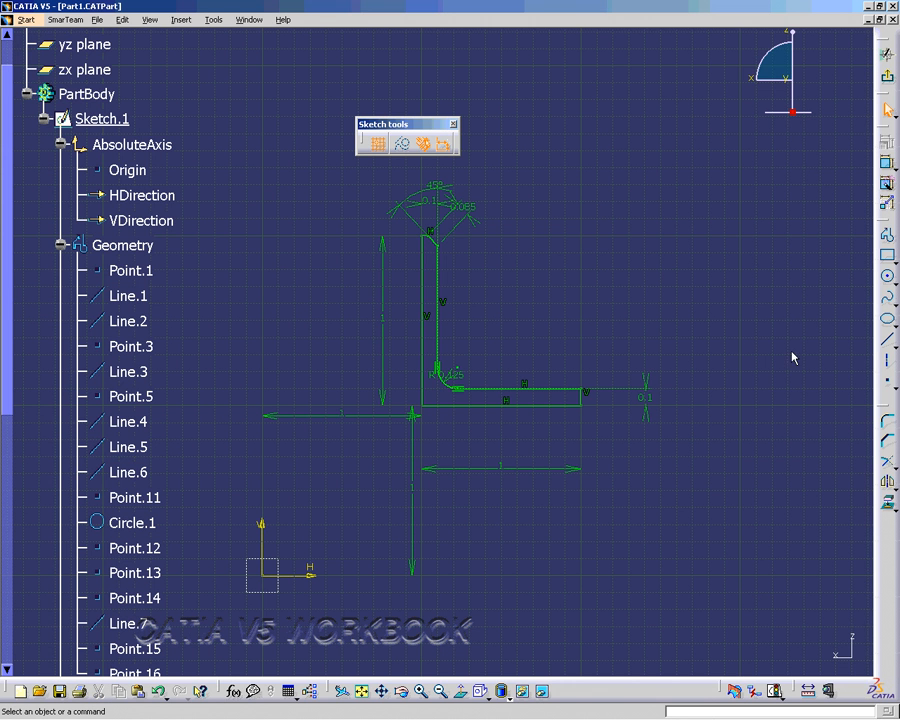
Step: Animate the horizontal leg's thickness dimension from 0.025 in to 1 in over 50 steps, running it forward and back
{"action": "left_click", "coordinate": [889, 205]}
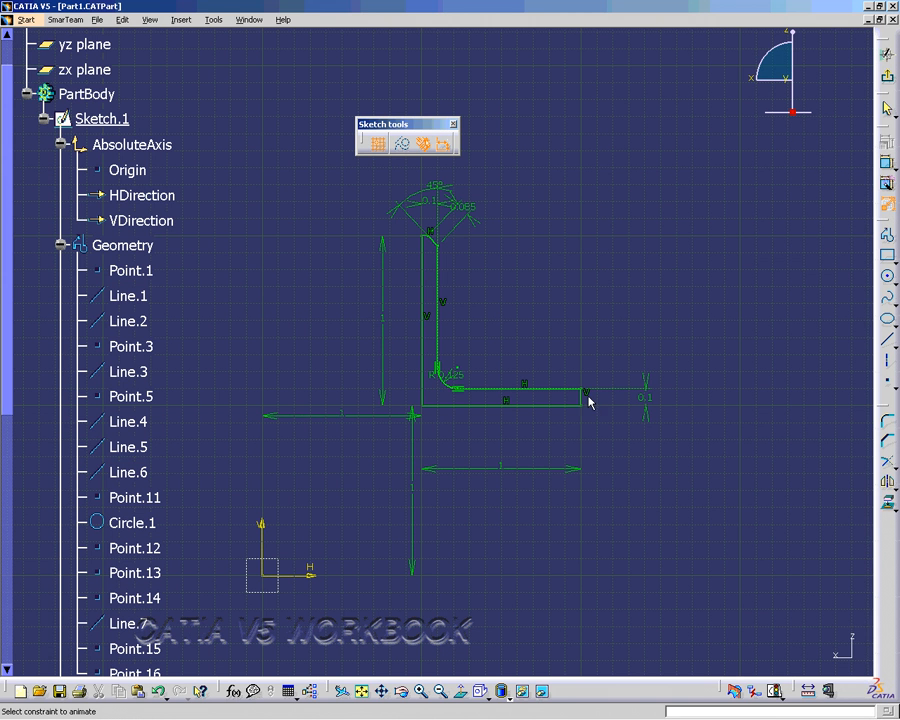
{"action": "left_click", "coordinate": [653, 398]}
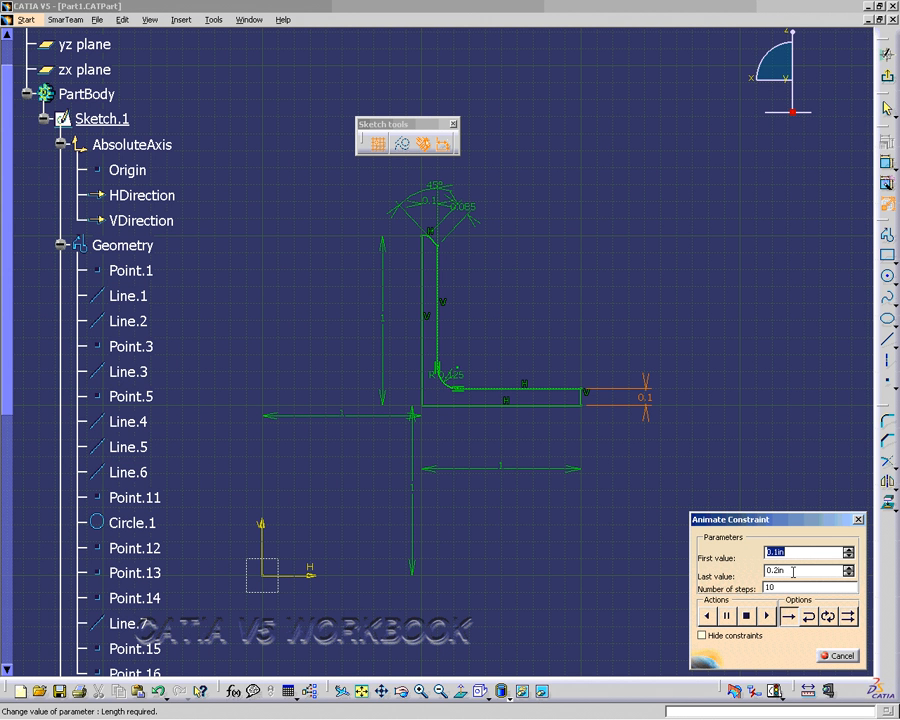
{"action": "left_click", "coordinate": [780, 552]}
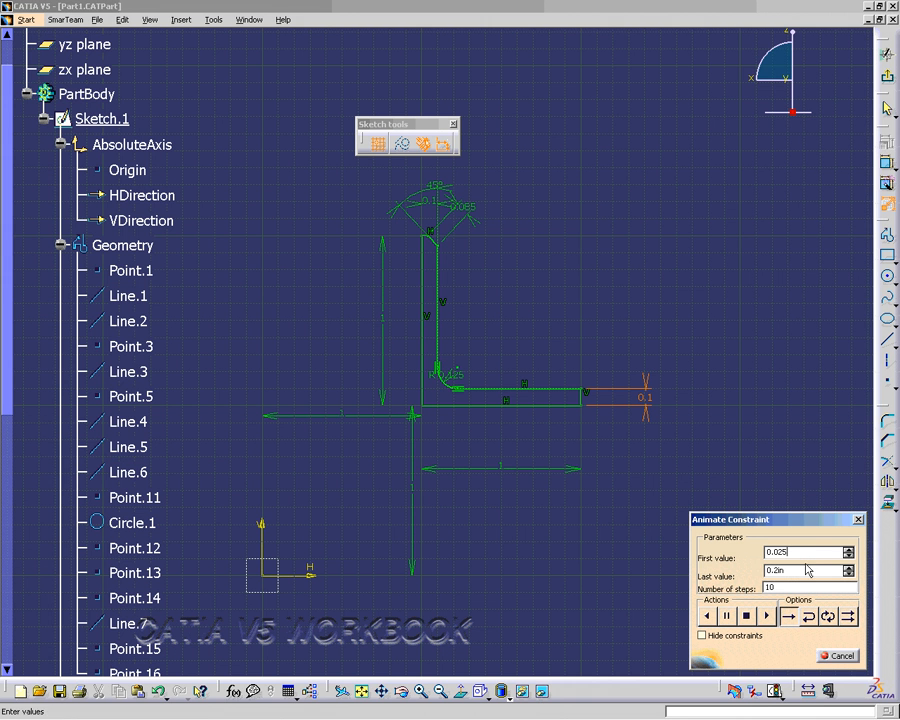
{"action": "left_click", "coordinate": [770, 571]}
{"action": "type", "text": "1"}
{"action": "left_click", "coordinate": [772, 587]}
{"action": "left_click", "coordinate": [767, 616]}
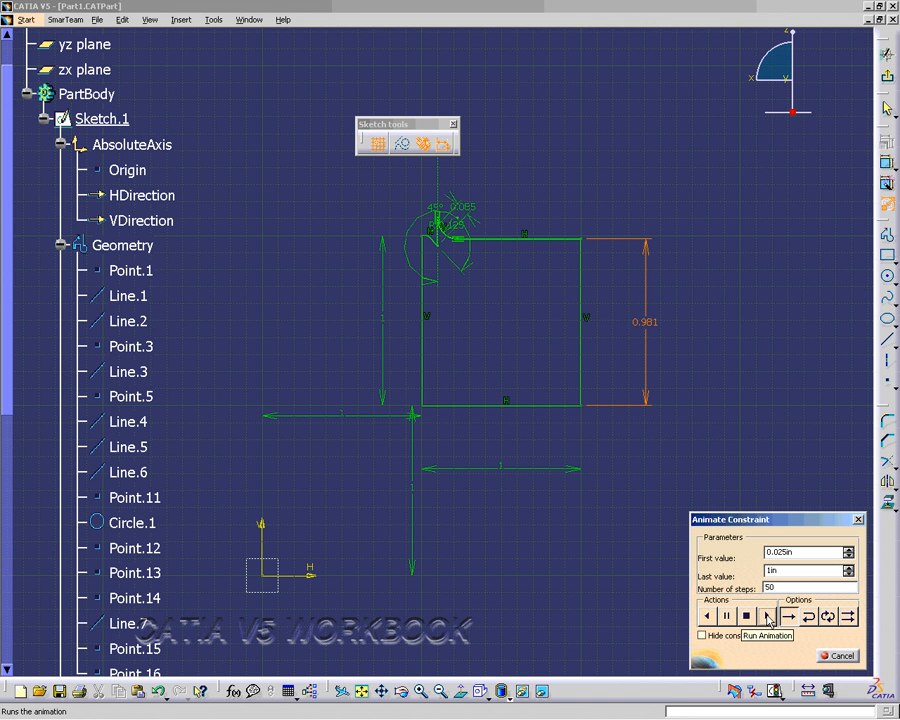
{"action": "left_click", "coordinate": [706, 617]}
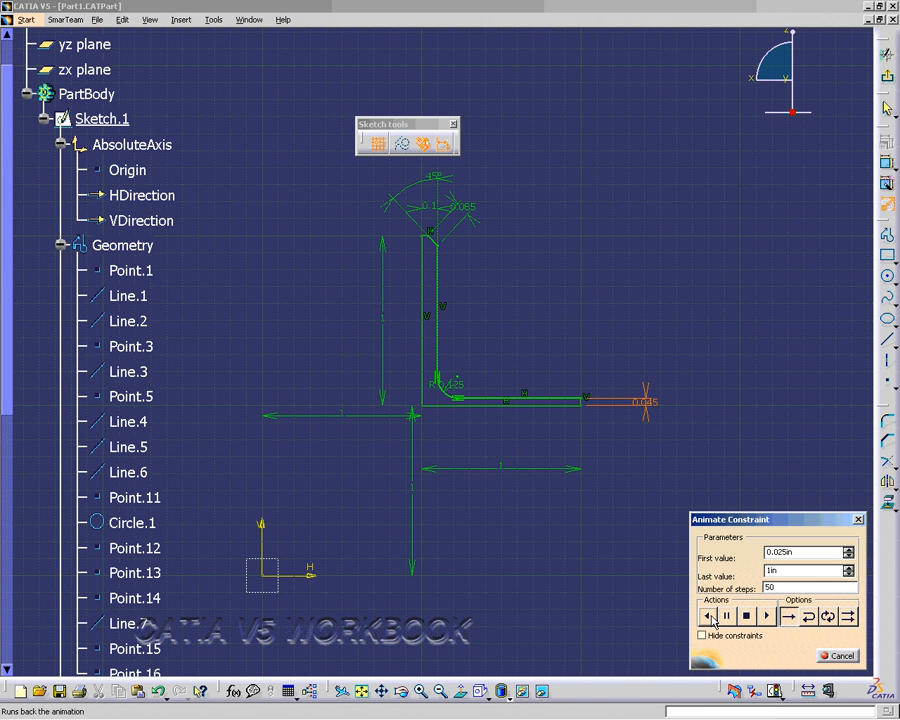
Step: Run the thickness animation in reverse, loop and repeat modes, stopping the loop and repeat runs
{"action": "left_click", "coordinate": [808, 616]}
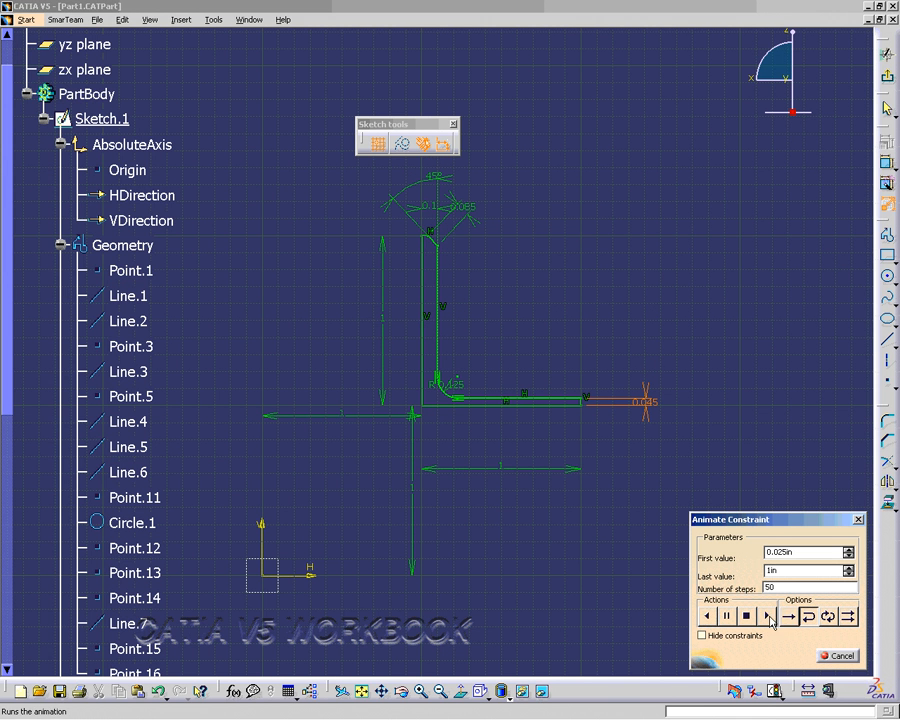
{"action": "left_click", "coordinate": [768, 618]}
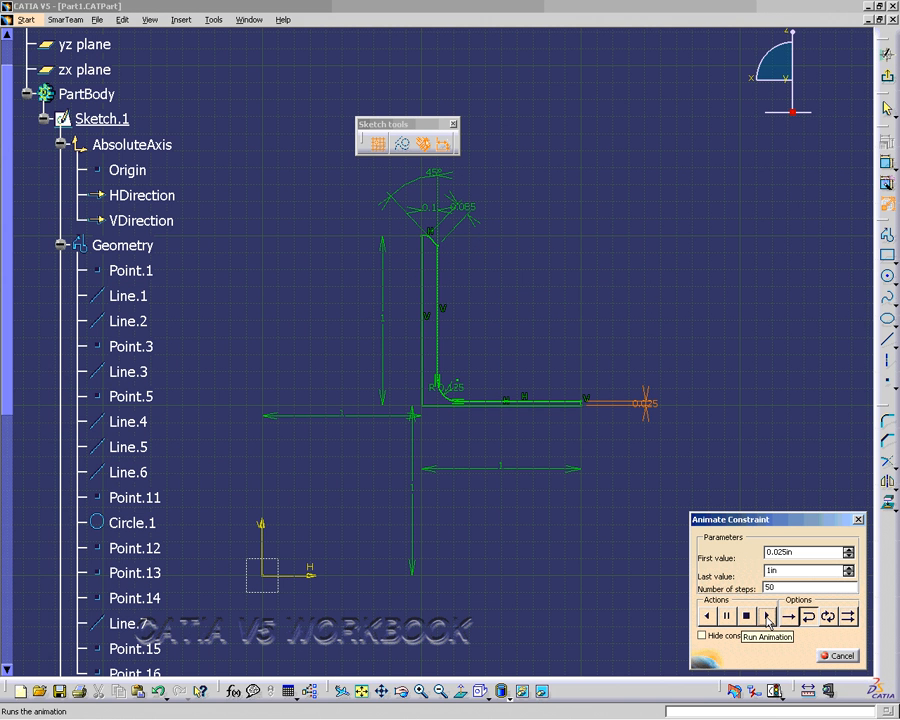
{"action": "left_click", "coordinate": [828, 616]}
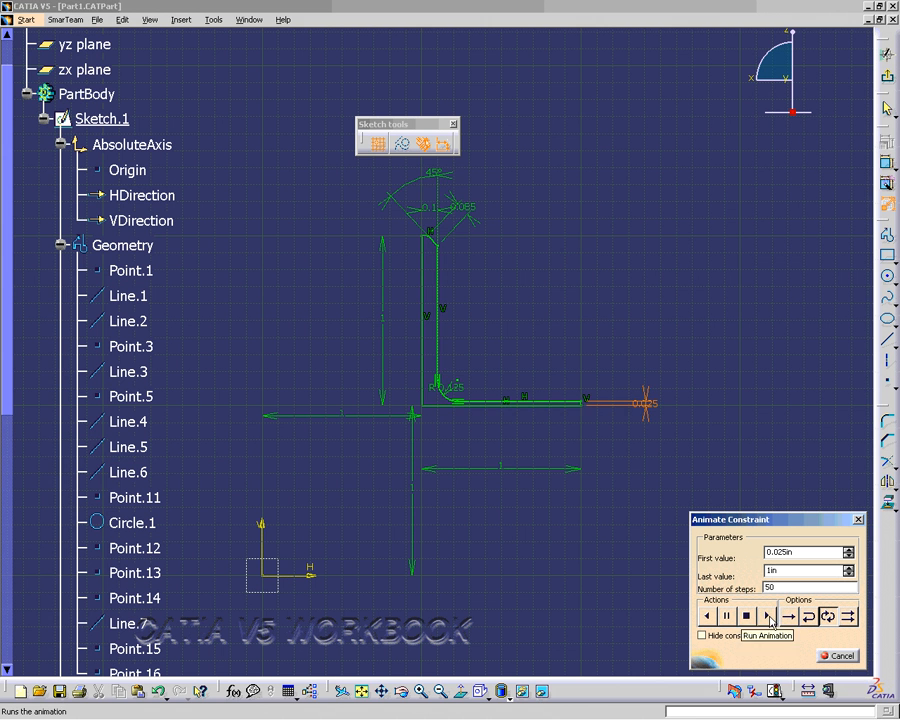
{"action": "left_click", "coordinate": [768, 618]}
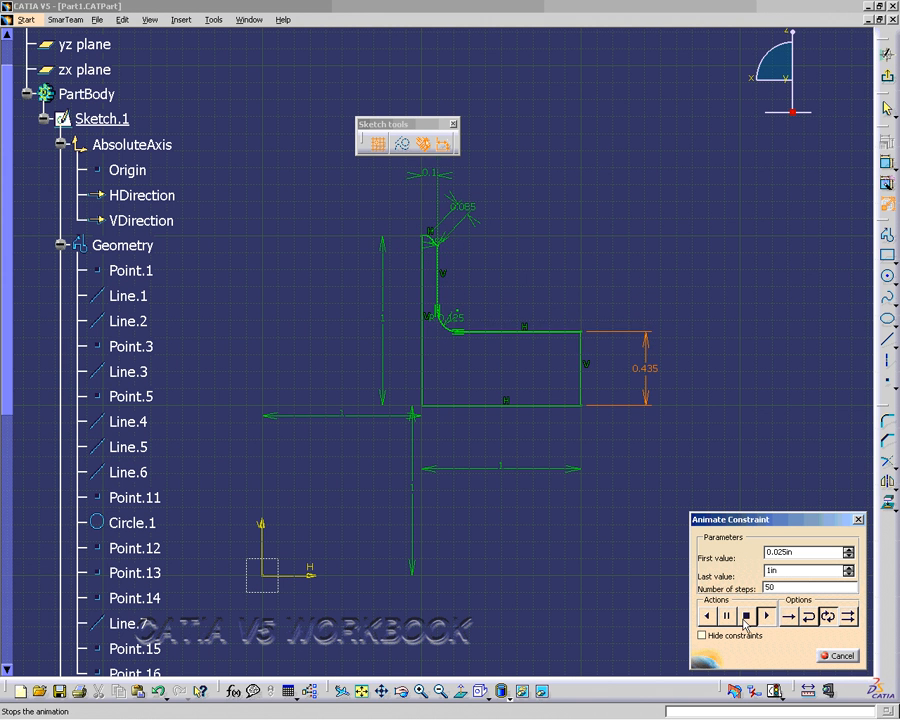
{"action": "left_click", "coordinate": [743, 617]}
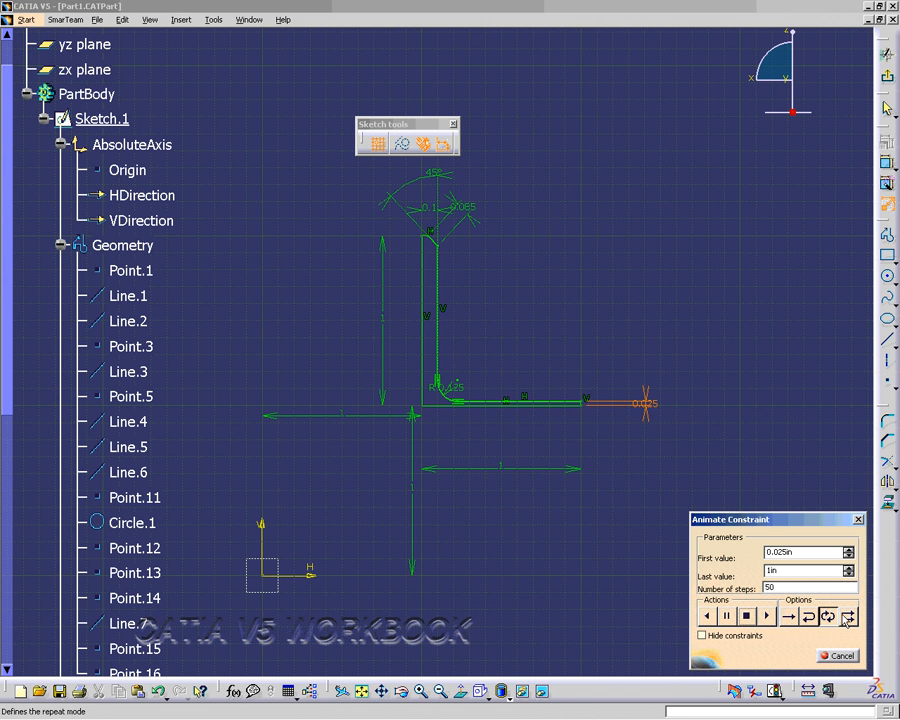
{"action": "left_click", "coordinate": [767, 617]}
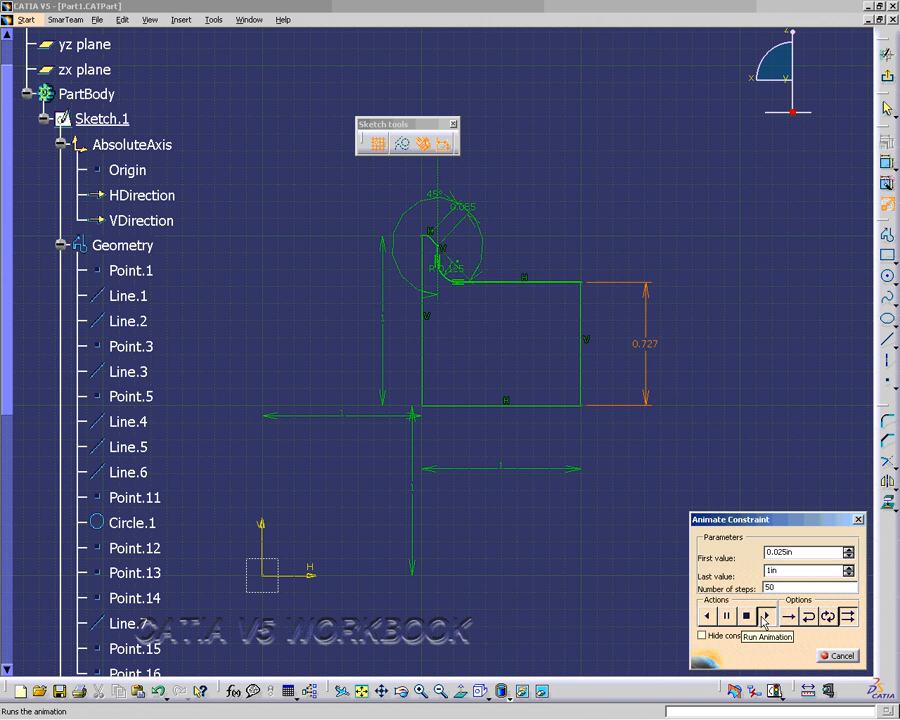
{"action": "left_click", "coordinate": [748, 617]}
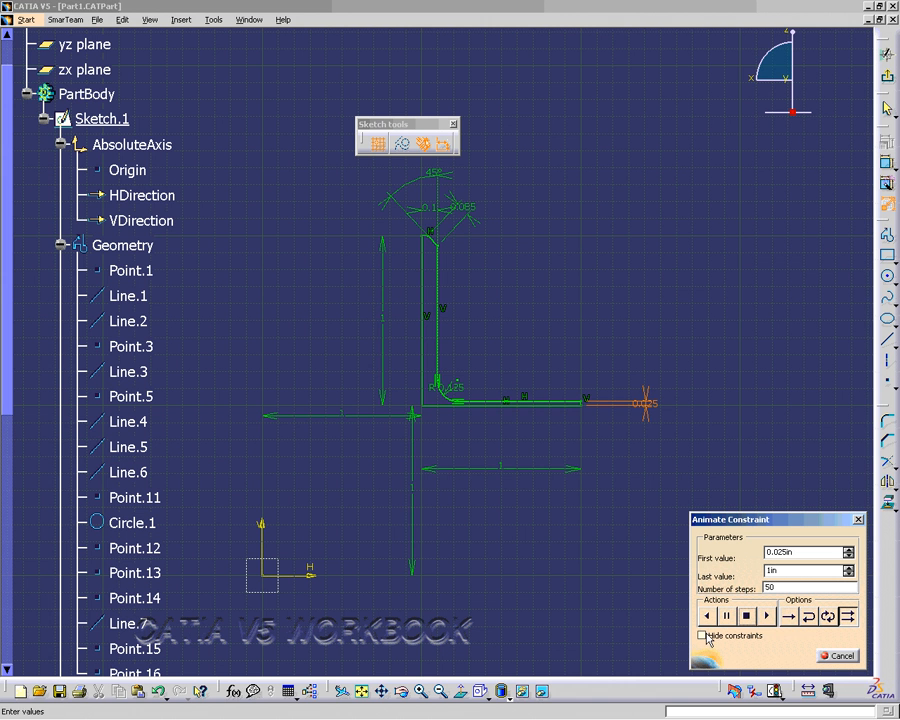
Step: Hide the constraints and run the thickness animation in loop mode with 50, 500 and 5 steps in turn
{"action": "left_click", "coordinate": [703, 635]}
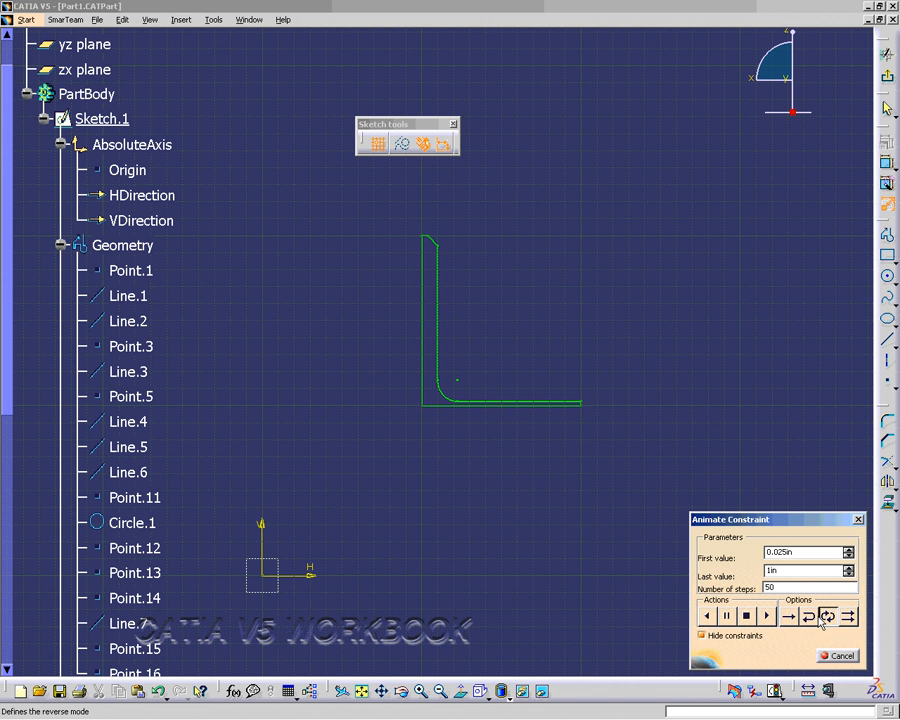
{"action": "left_click", "coordinate": [767, 617]}
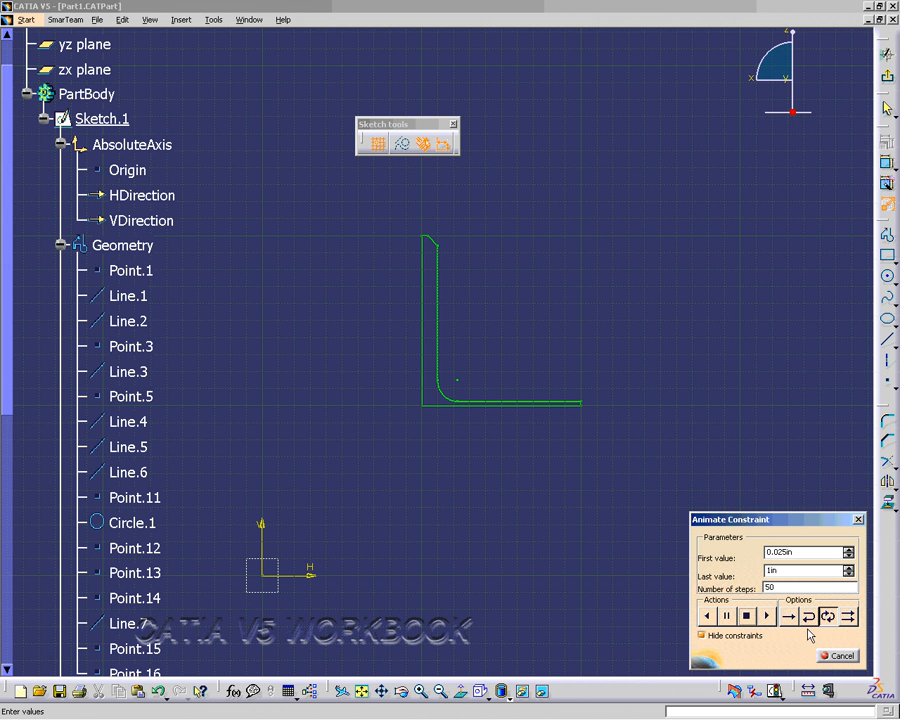
{"action": "left_click_drag", "start_coordinate": [778, 587], "coordinate": [749, 591]}
{"action": "left_click", "coordinate": [767, 617]}
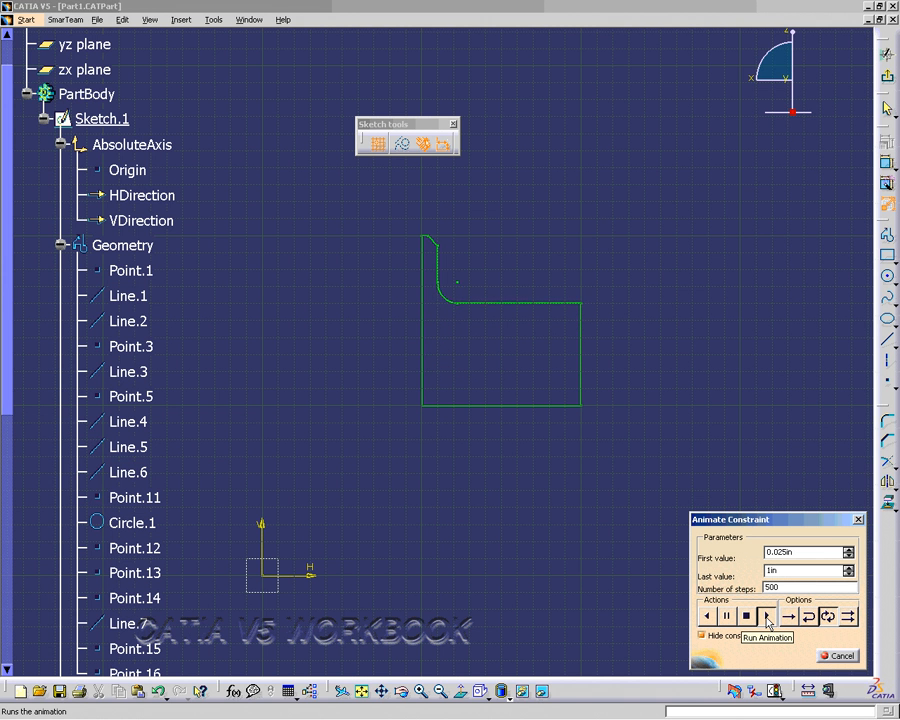
{"action": "left_click_drag", "start_coordinate": [776, 587], "coordinate": [733, 589]}
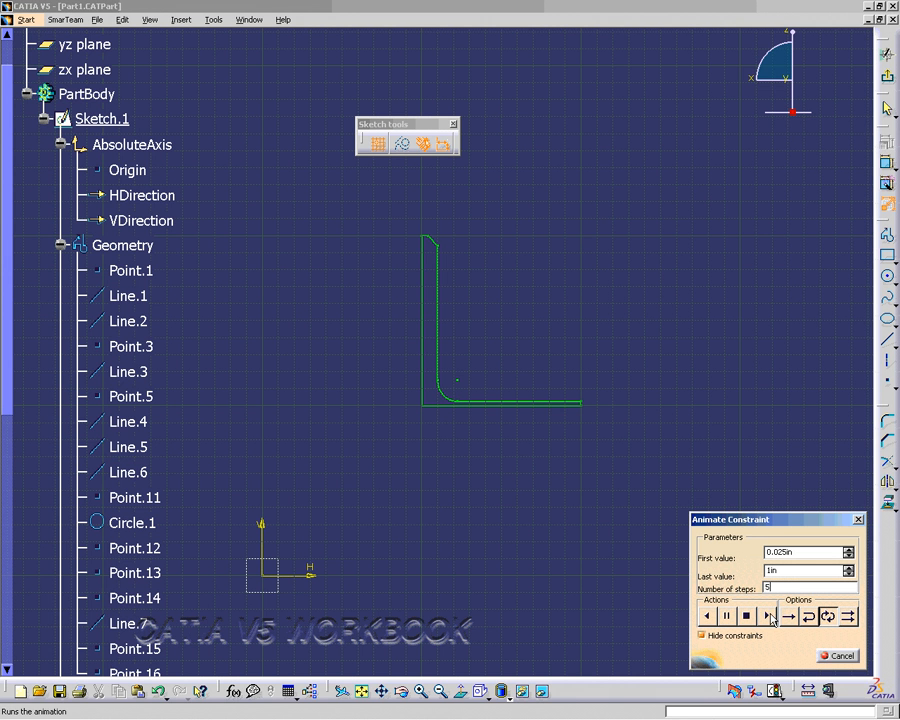
{"action": "left_click", "coordinate": [765, 616]}
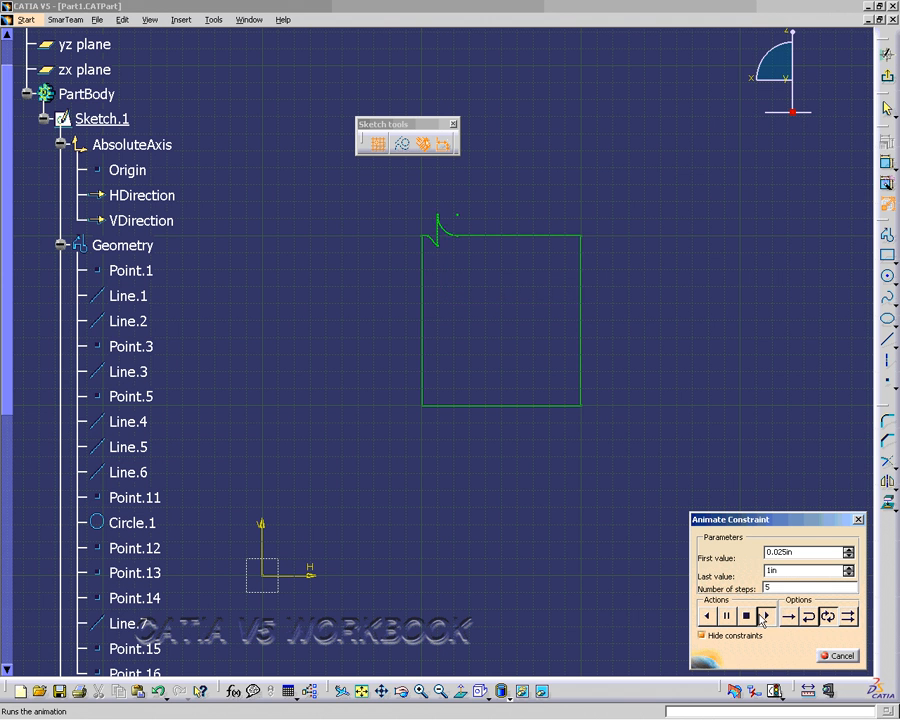